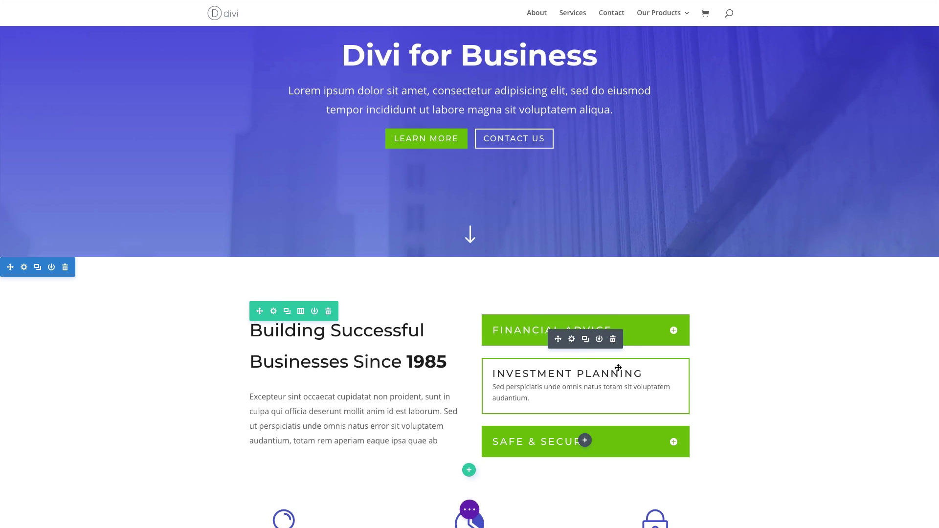
Step: Delete the green accordion beside the Building Successful Businesses text and insert a new Accordion module in its place
{"action": "left_click", "coordinate": [612, 339]}
{"action": "scroll", "coordinate": [621, 303], "scroll_direction": "down", "scroll_amount": 2}
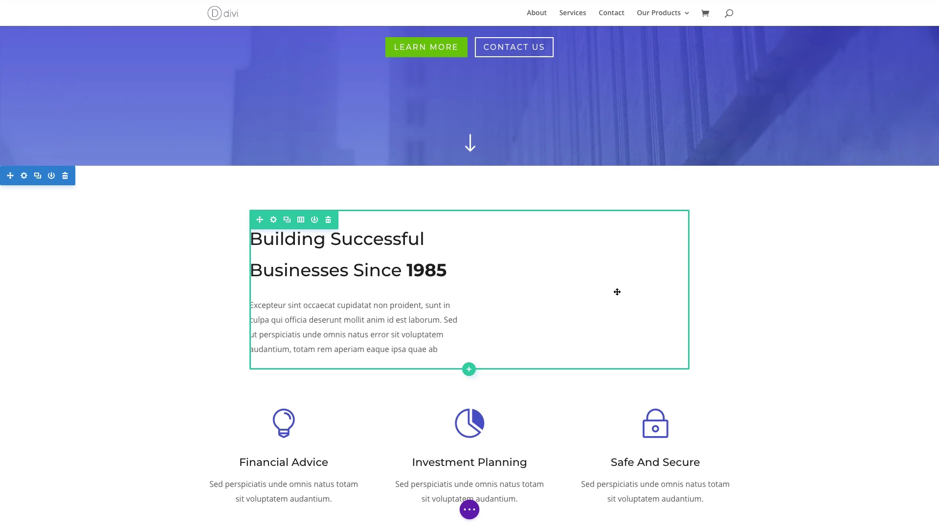
{"action": "mouse_move", "coordinate": [585, 249]}
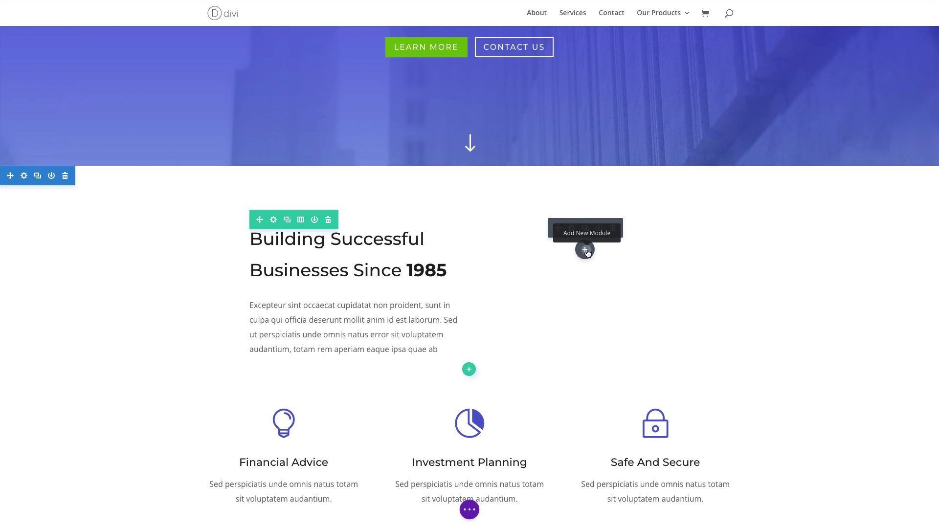
{"action": "left_click", "coordinate": [586, 250]}
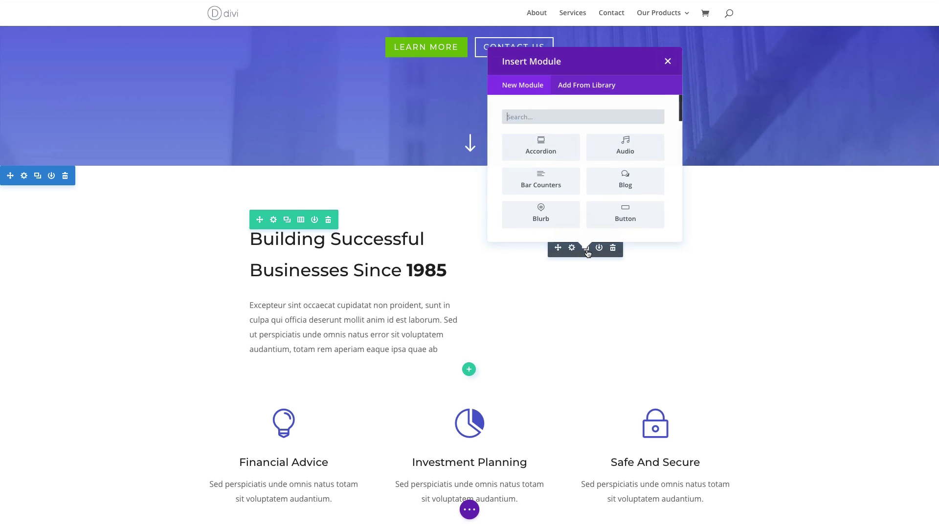
{"action": "left_click", "coordinate": [546, 155]}
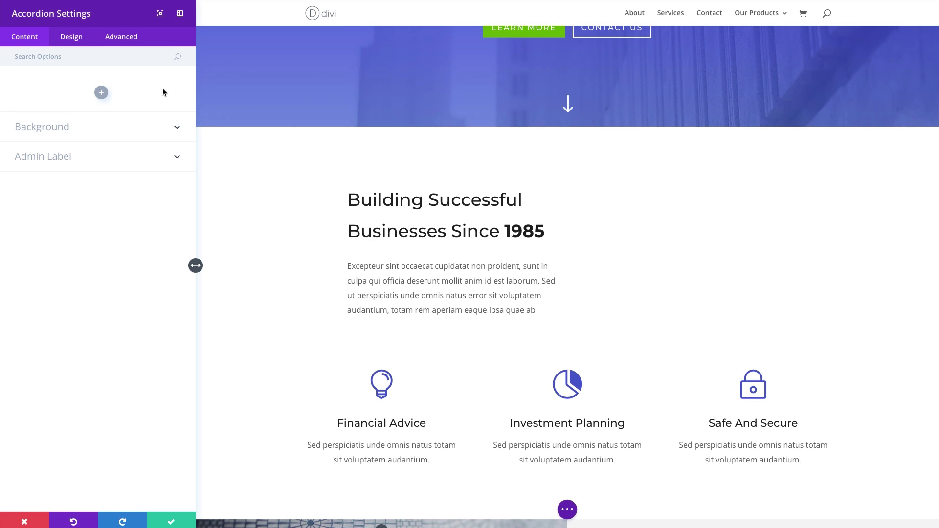
Step: Add a first item to the accordion and title it "Financial Advice"
{"action": "left_click", "coordinate": [101, 92]}
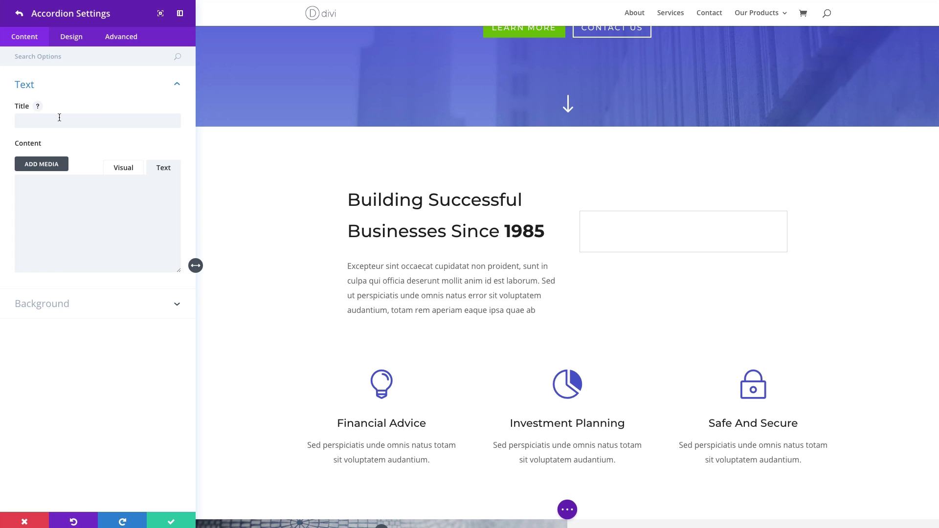
{"action": "left_click", "coordinate": [30, 113]}
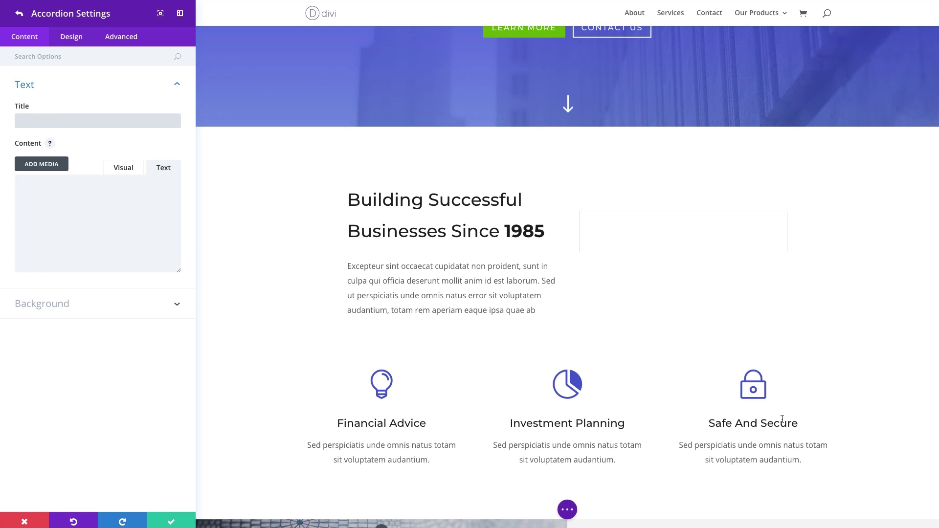
{"action": "left_click", "coordinate": [52, 122]}
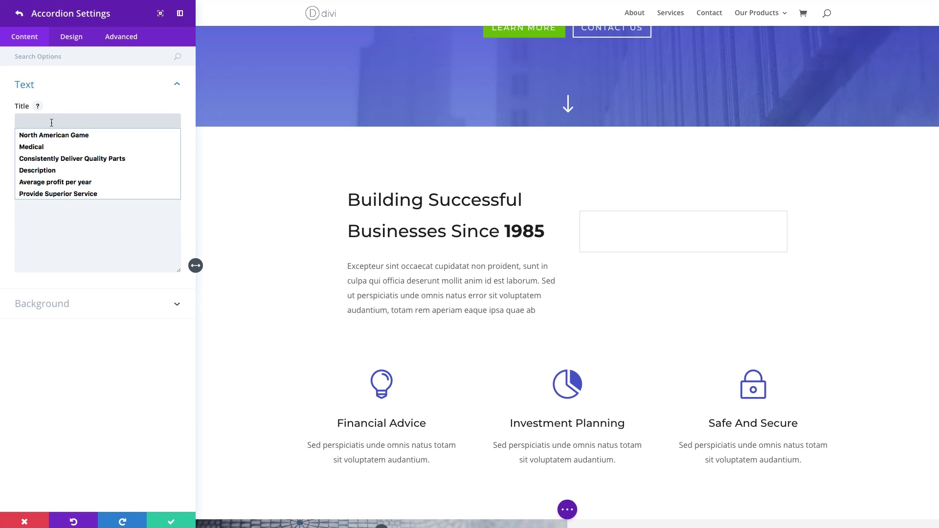
{"action": "type", "text": "Financial A"}
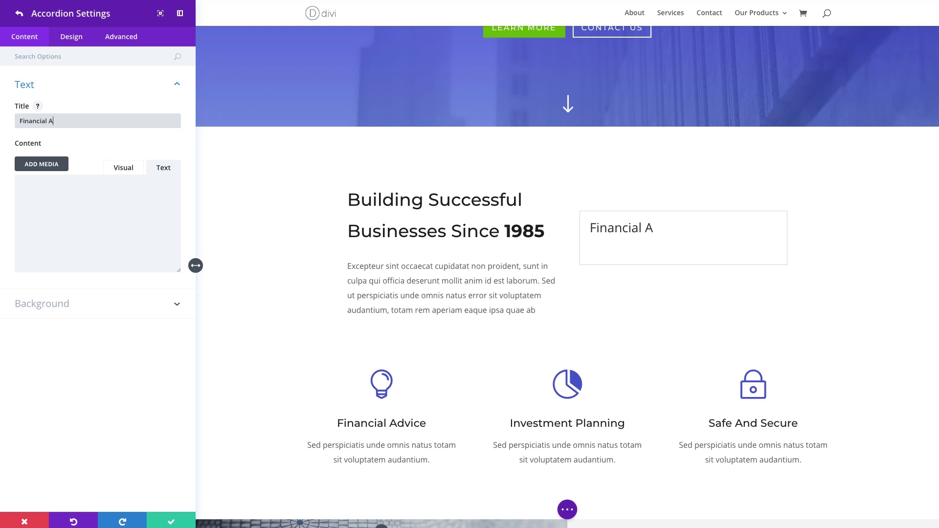
{"action": "type", "text": "dvice"}
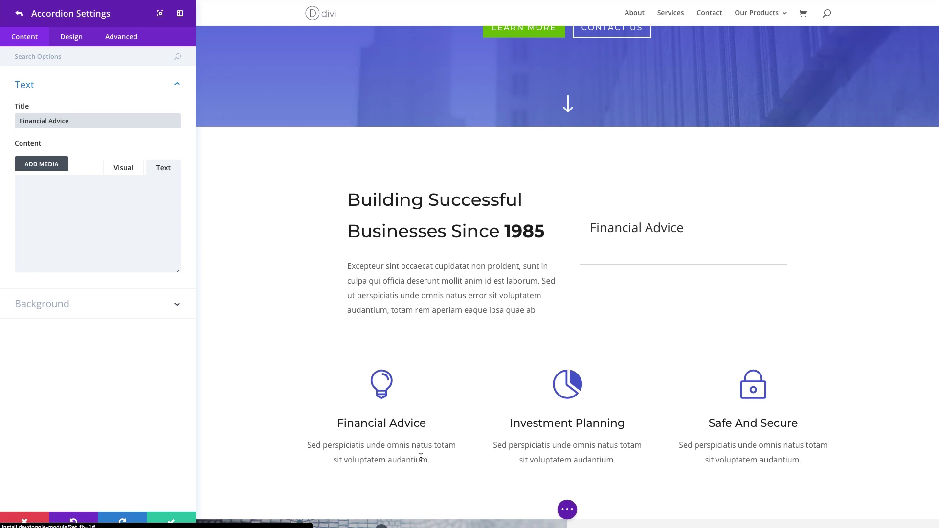
Step: Copy the description under the Financial Advice blurb into the new item's content and save the item
{"action": "left_click_drag", "start_coordinate": [430, 463], "coordinate": [300, 447]}
{"action": "key", "text": "ctrl+c"}
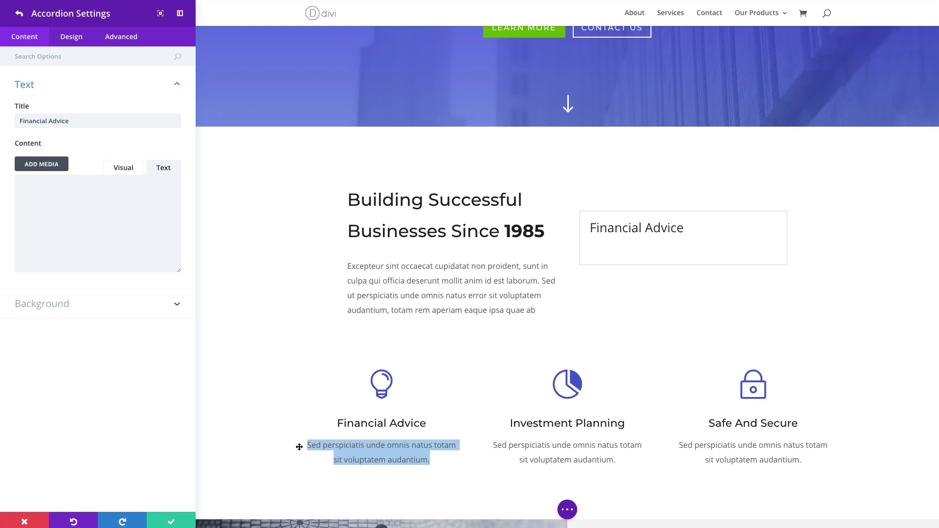
{"action": "left_click", "coordinate": [130, 191]}
{"action": "key", "text": "ctrl+v"}
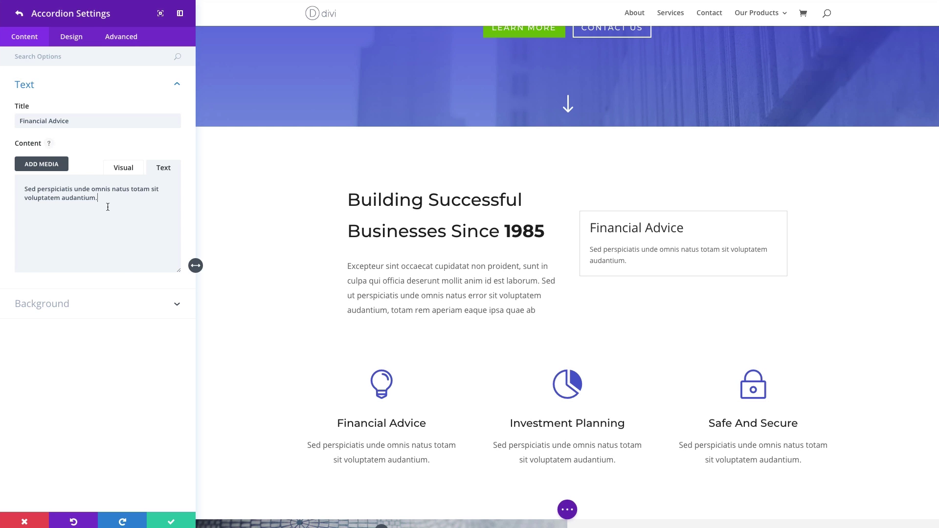
{"action": "left_click", "coordinate": [171, 522]}
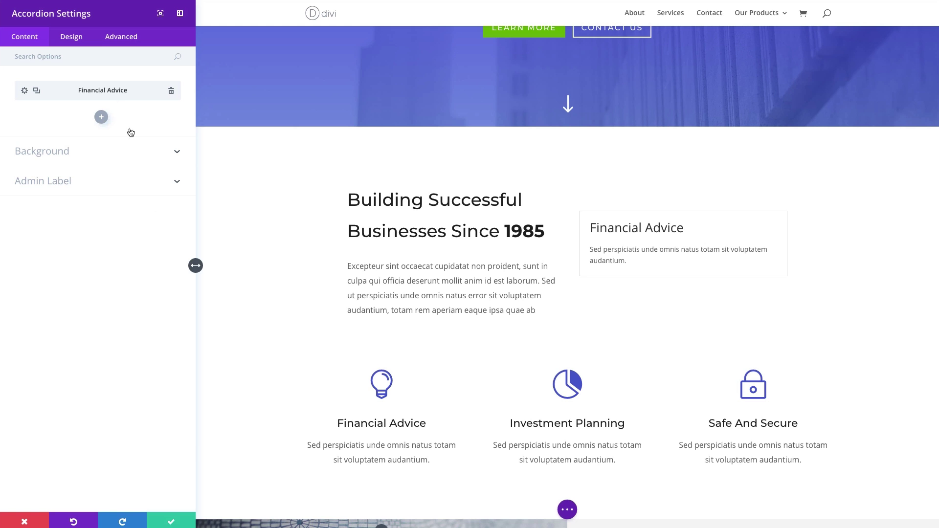
Step: Duplicate the Financial Advice accordion item twice
{"action": "left_click", "coordinate": [37, 92]}
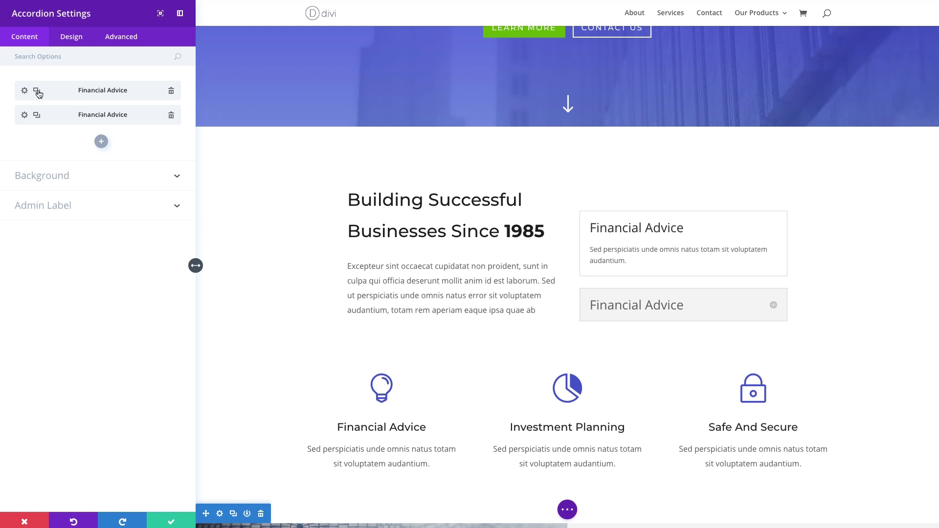
{"action": "left_click", "coordinate": [37, 92]}
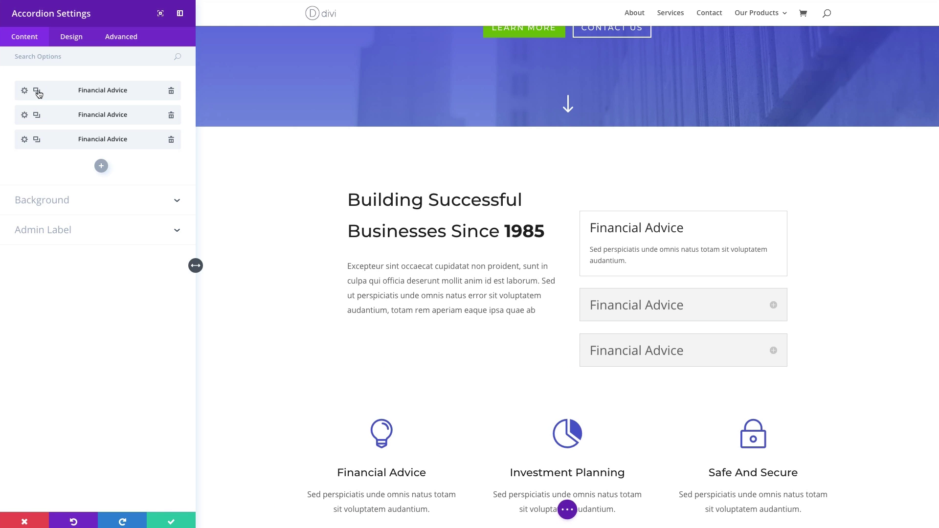
{"action": "scroll", "coordinate": [409, 329], "scroll_direction": "down", "scroll_amount": 1}
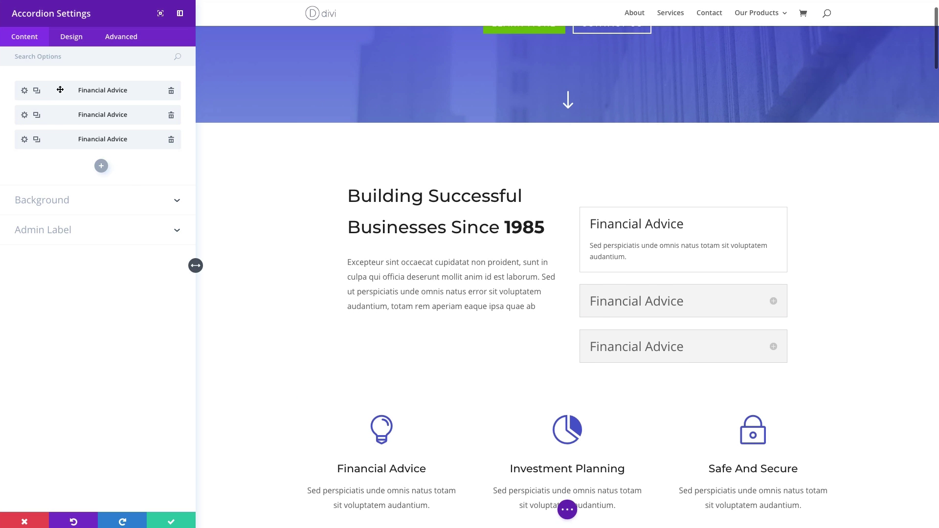
Step: Change the second accordion item's title to "Investment Planning" and save the item
{"action": "left_click", "coordinate": [25, 115]}
{"action": "left_click_drag", "start_coordinate": [91, 126], "coordinate": [16, 122]}
{"action": "type", "text": "I"}
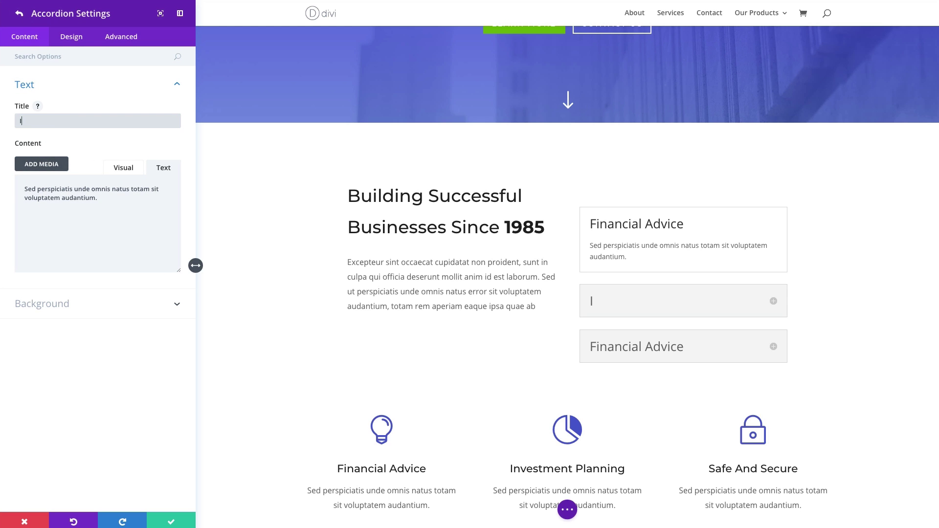
{"action": "type", "text": "nvestment Planning"}
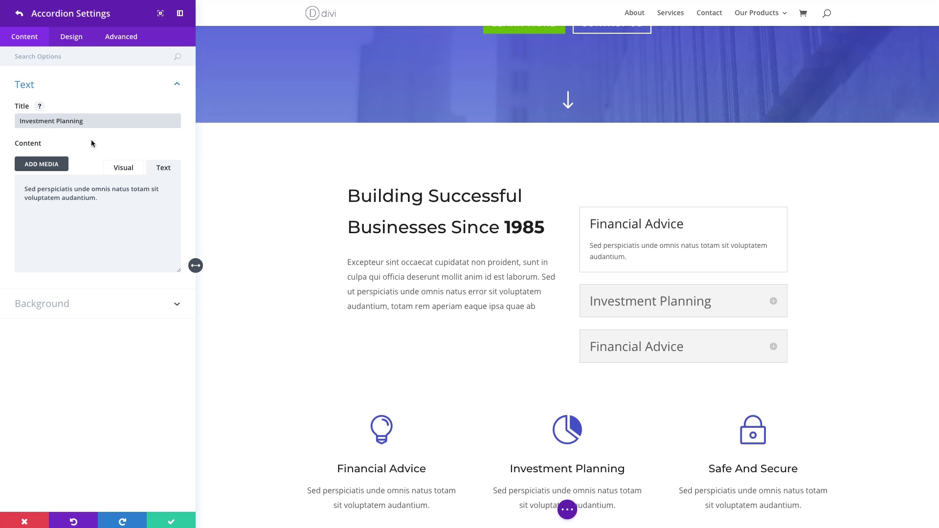
{"action": "left_click", "coordinate": [74, 142]}
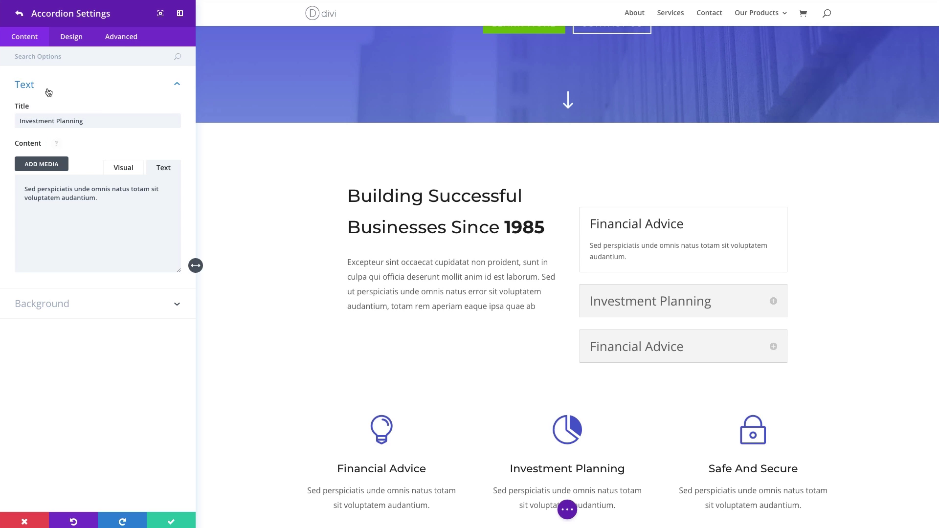
{"action": "left_click", "coordinate": [176, 525]}
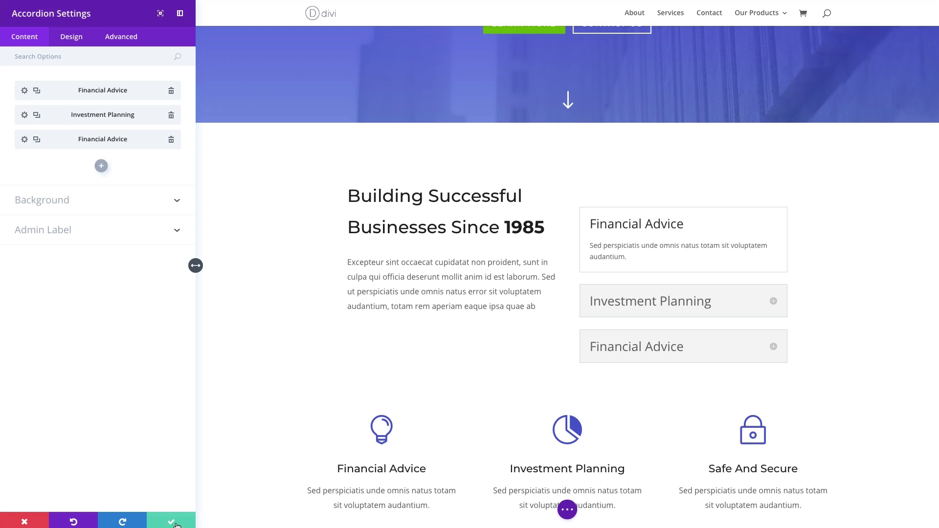
Step: Change the third accordion item's title to "Safe And Secure" and save the item
{"action": "left_click", "coordinate": [25, 139]}
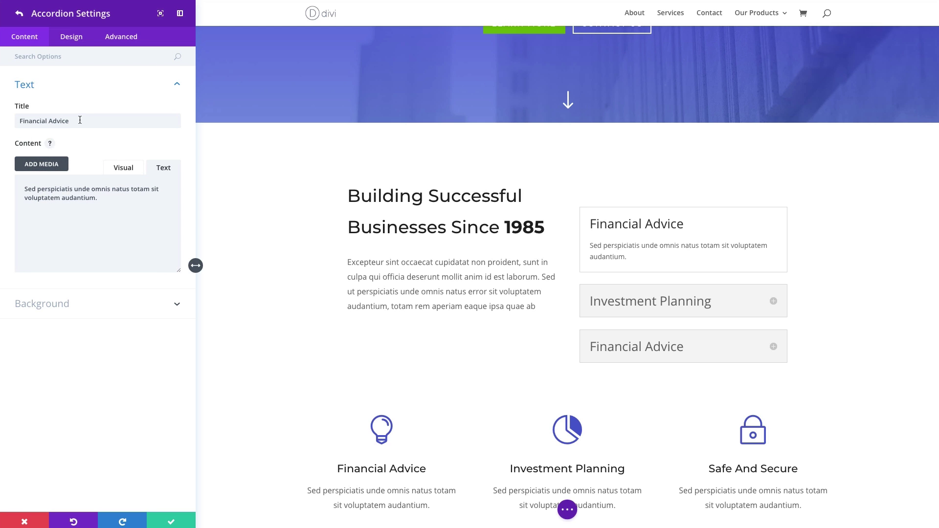
{"action": "left_click_drag", "start_coordinate": [79, 121], "coordinate": [1, 123]}
{"action": "type", "text": "Safe And Secure"}
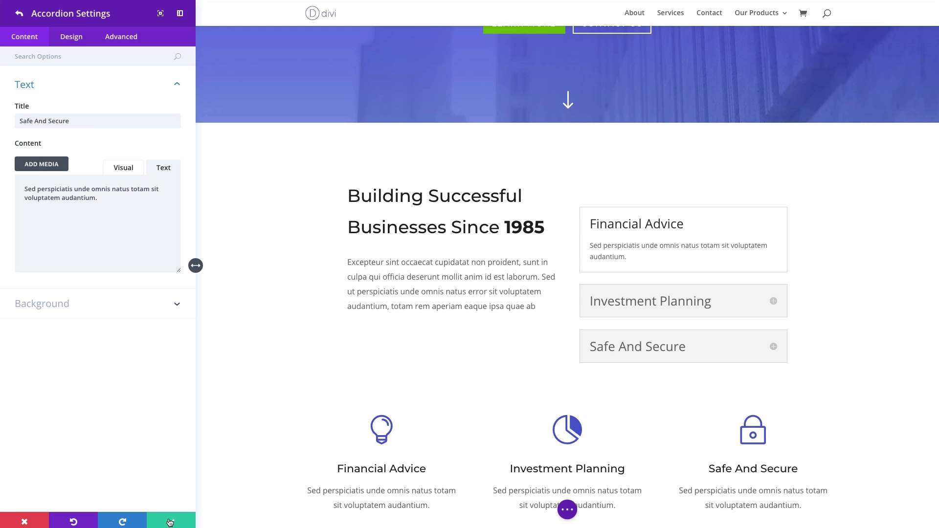
{"action": "left_click", "coordinate": [171, 521]}
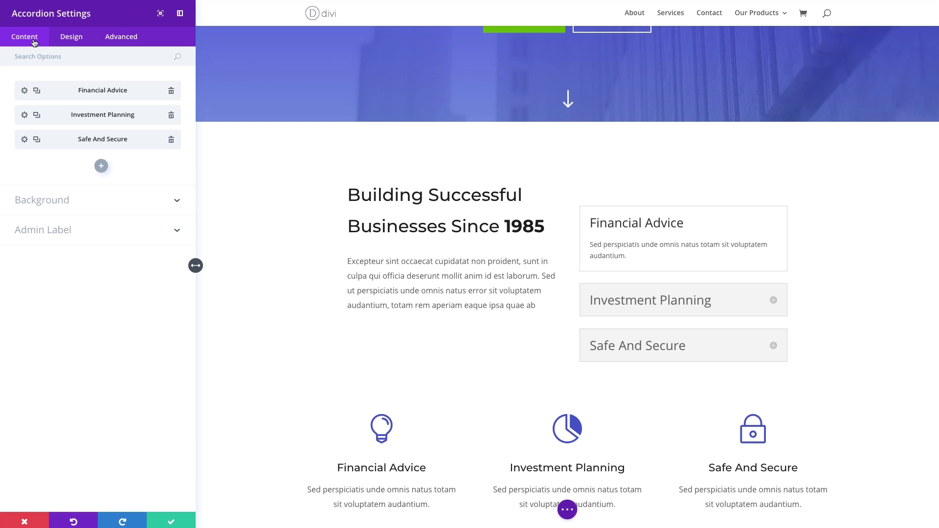
Step: Try the green background colour #7cda24 on the whole accordion and clear it again
{"action": "left_click", "coordinate": [56, 204]}
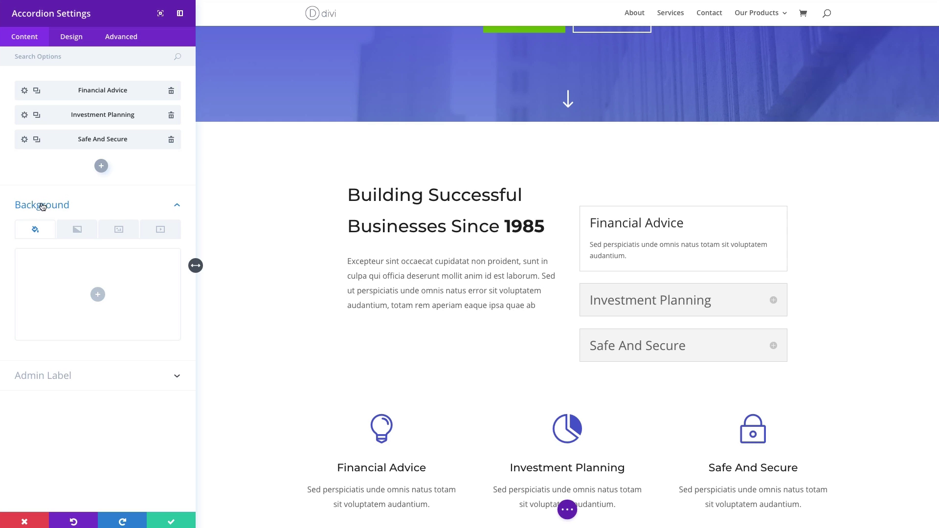
{"action": "left_click", "coordinate": [92, 292]}
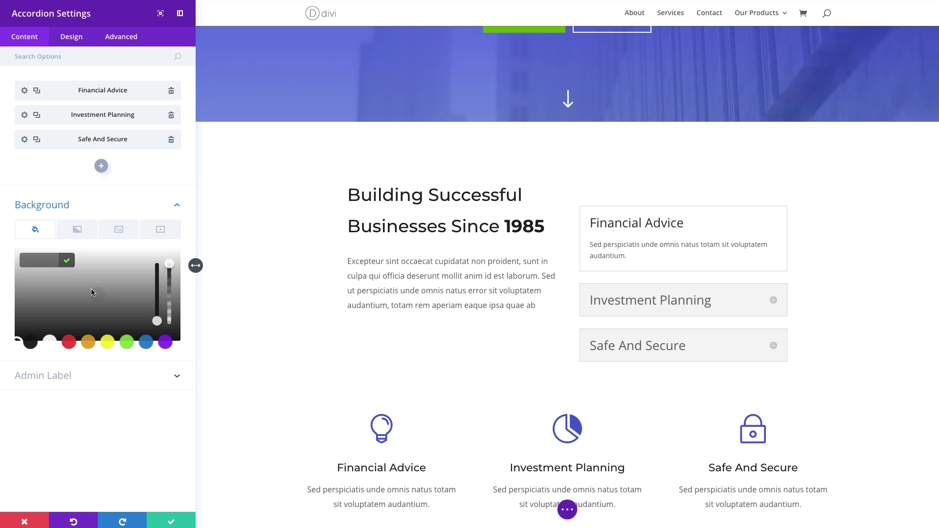
{"action": "left_click", "coordinate": [128, 344]}
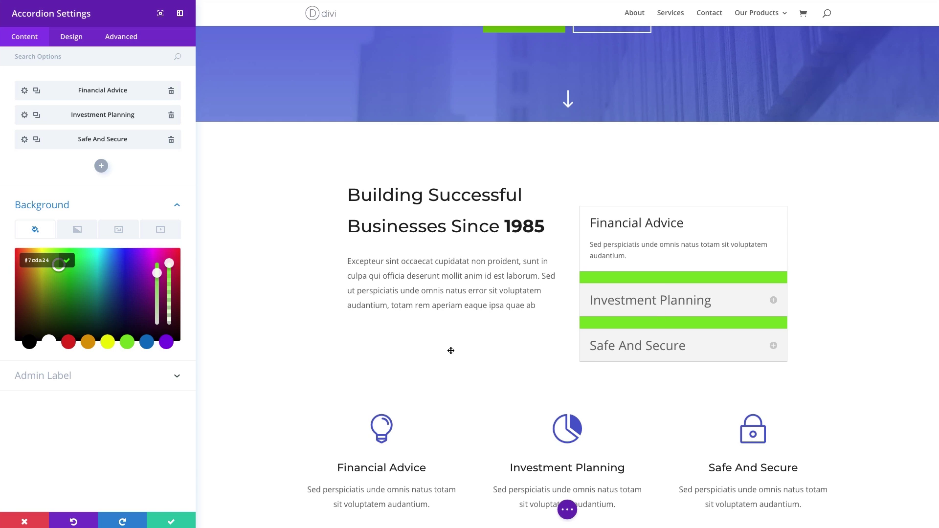
{"action": "scroll", "coordinate": [251, 350], "scroll_direction": "down", "scroll_amount": 1}
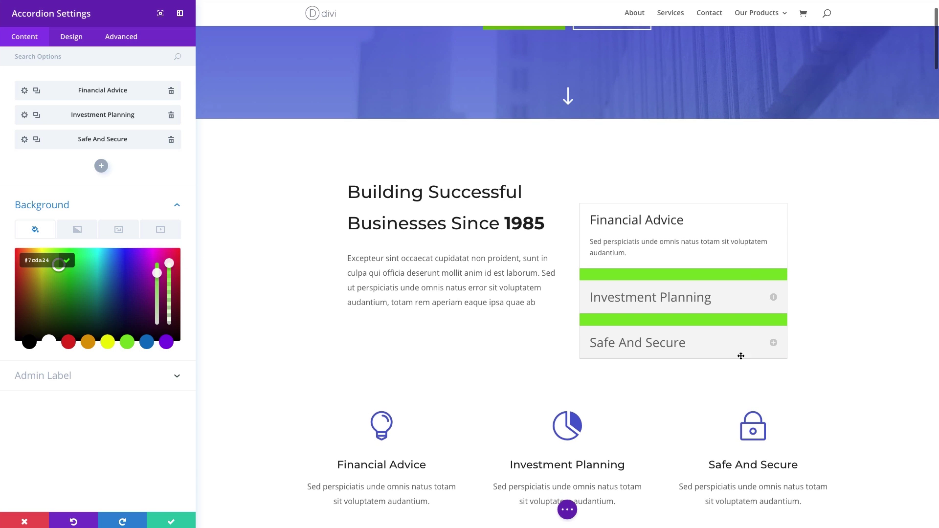
{"action": "triple_click", "coordinate": [55, 260]}
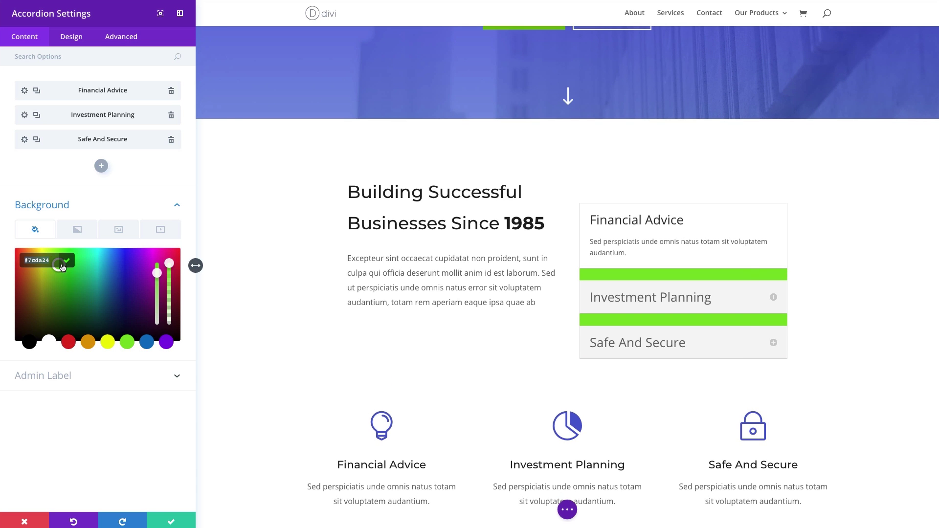
{"action": "key", "text": "BackSpace"}
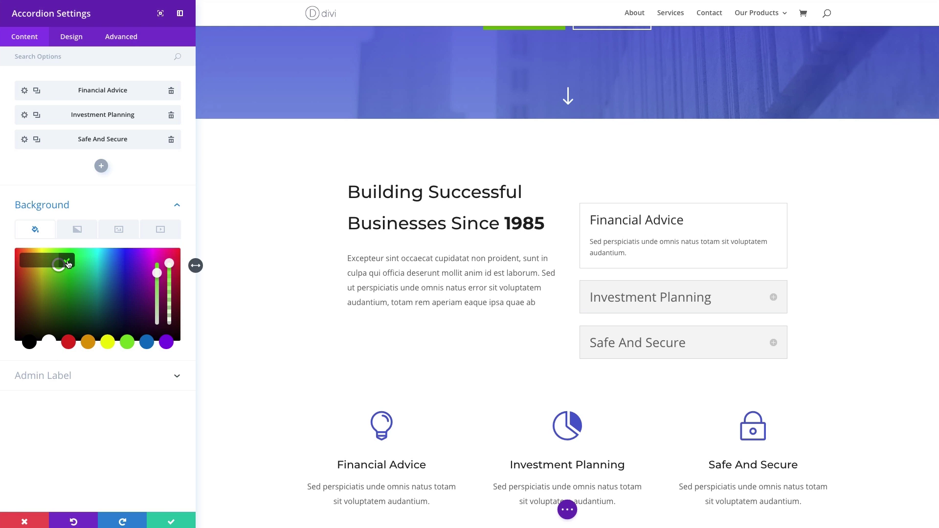
{"action": "left_click", "coordinate": [35, 229]}
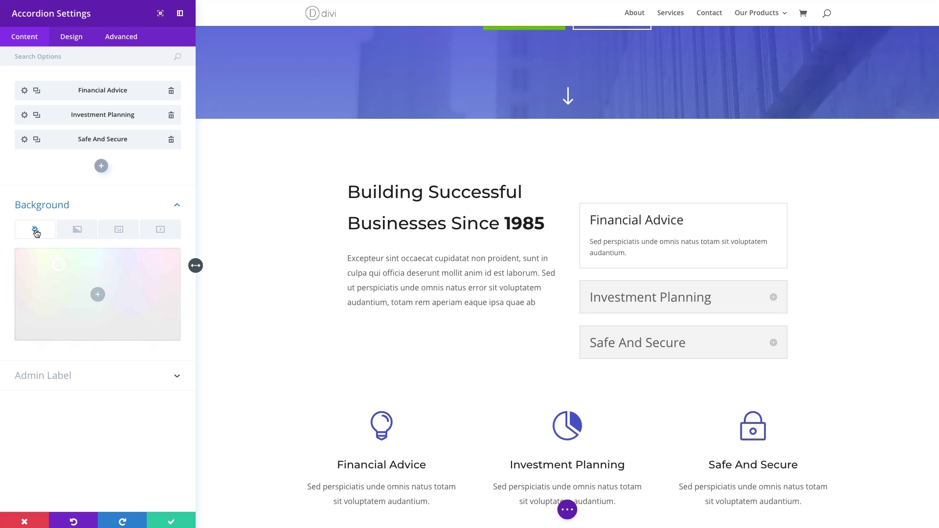
Step: Set the accordion's toggle icon colour to the palette's bright green, #7cda24, after trying yellow and blue
{"action": "left_click", "coordinate": [70, 41]}
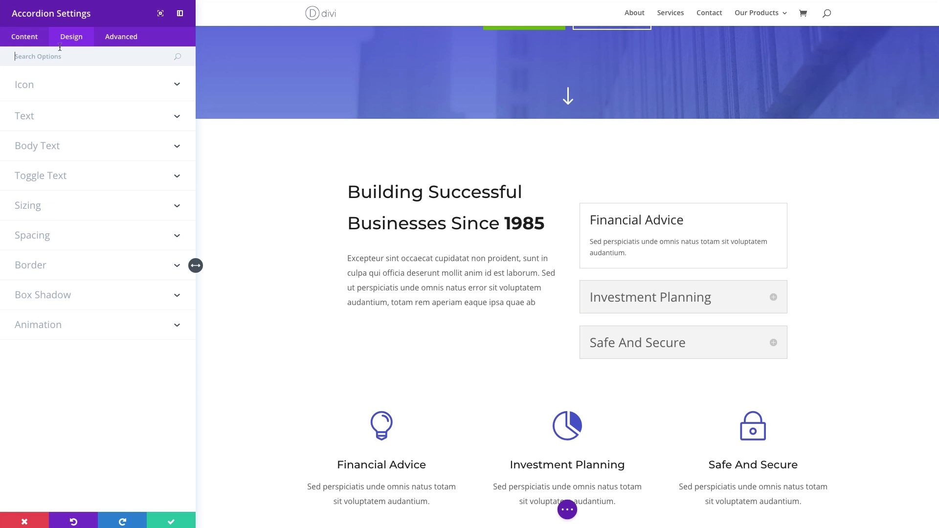
{"action": "left_click", "coordinate": [60, 94]}
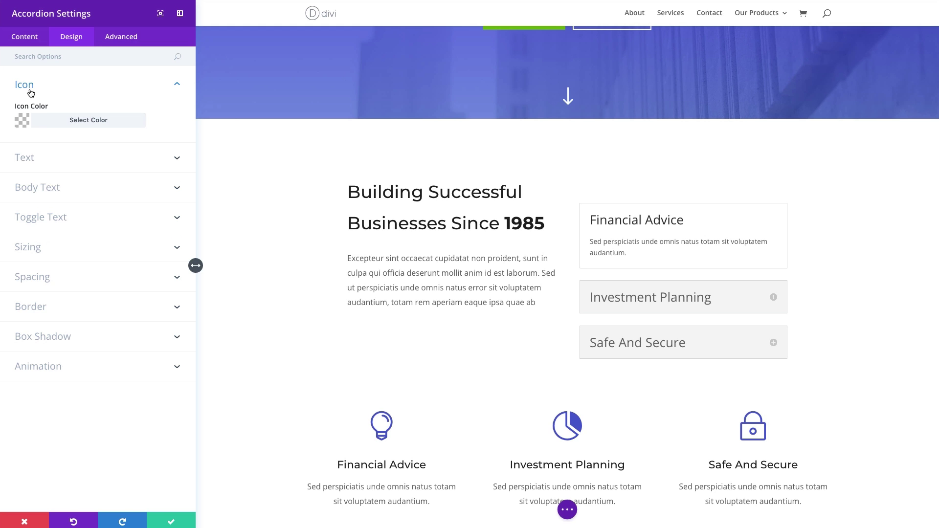
{"action": "left_click", "coordinate": [65, 123]}
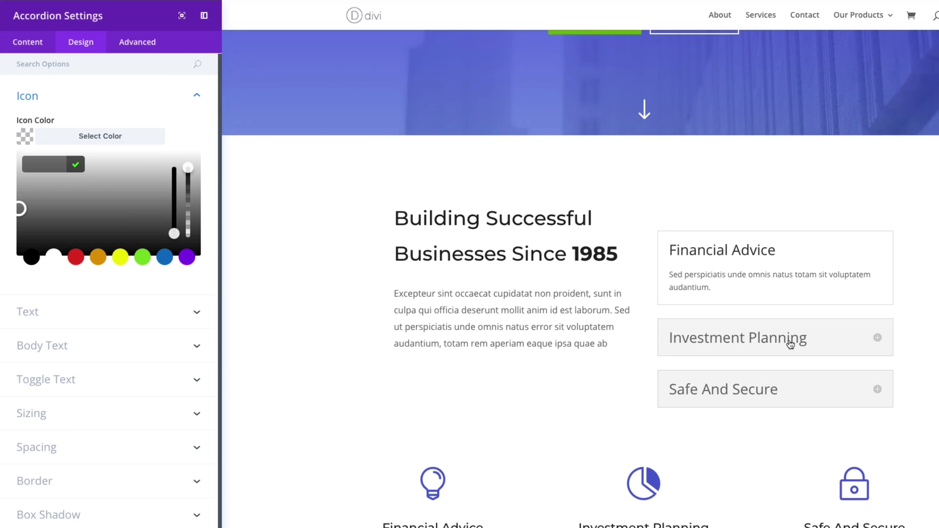
{"action": "left_click", "coordinate": [120, 257]}
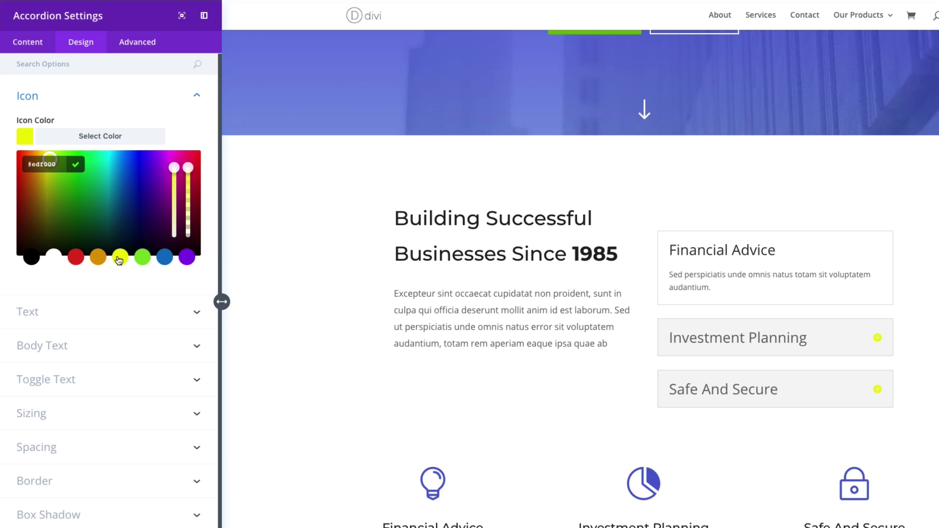
{"action": "left_click", "coordinate": [145, 260]}
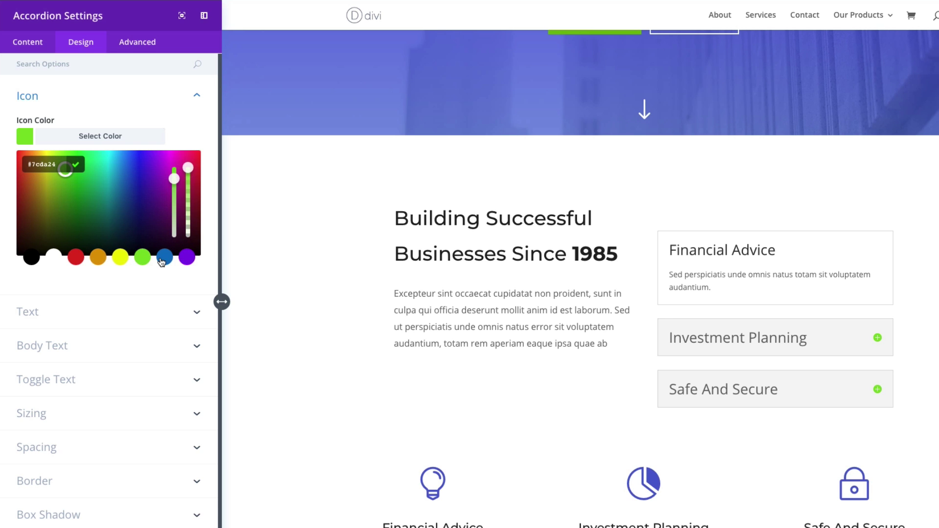
{"action": "left_click", "coordinate": [161, 262]}
{"action": "left_click", "coordinate": [142, 258]}
Step: Set the accordion's text orientation to left after trying centred text
{"action": "left_click", "coordinate": [59, 319]}
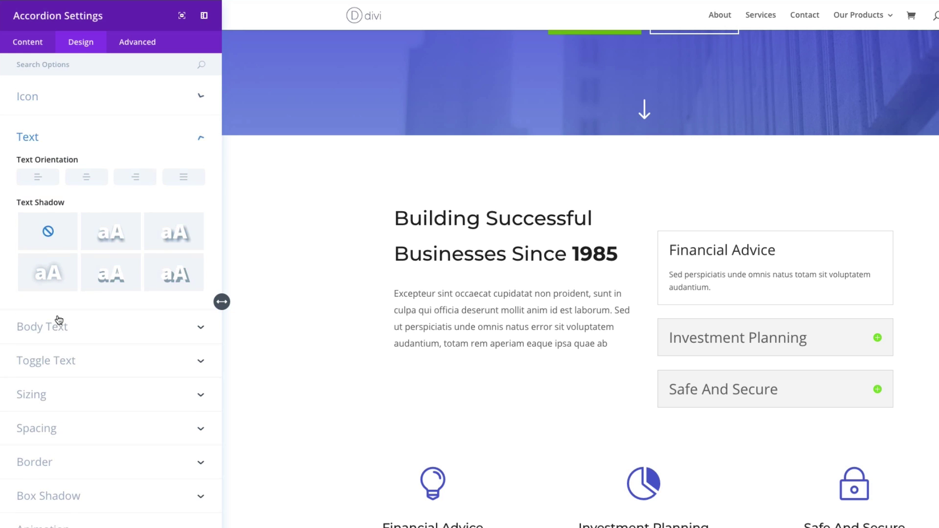
{"action": "left_click", "coordinate": [86, 178]}
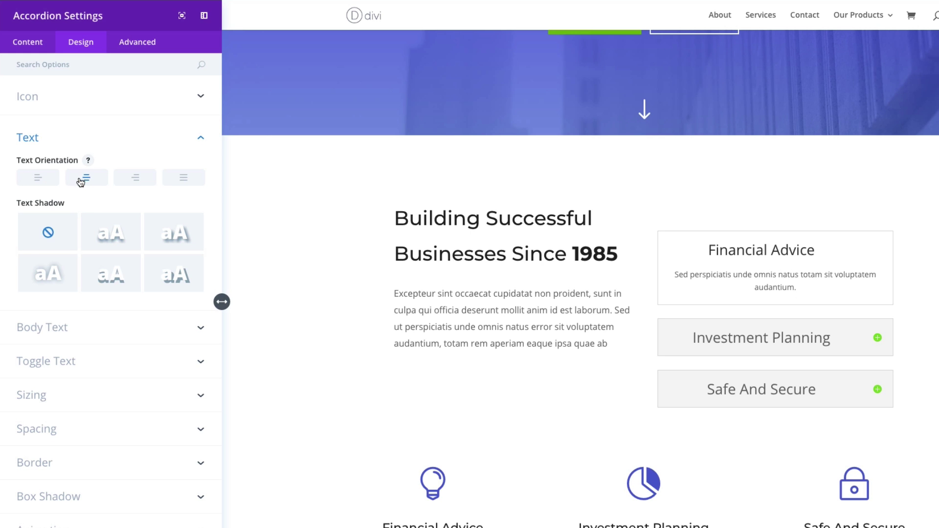
{"action": "left_click", "coordinate": [35, 178]}
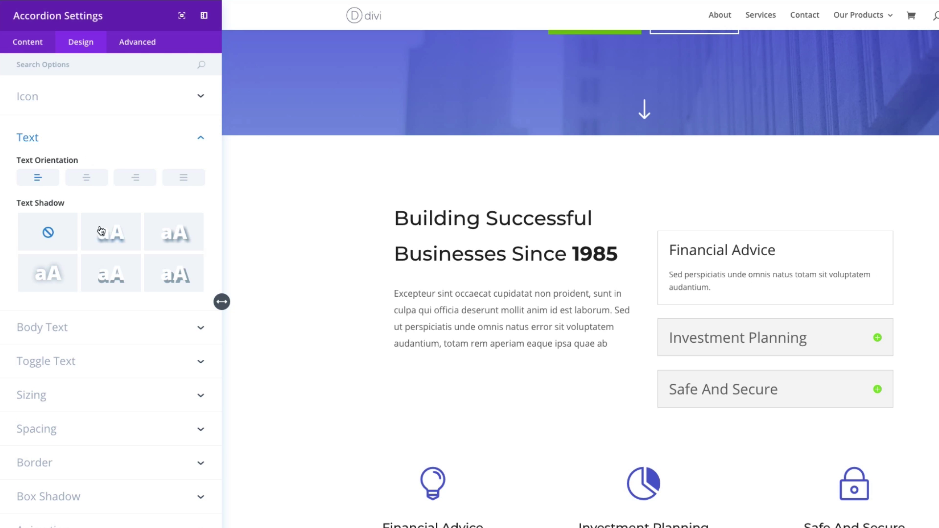
Step: Set the accordion's body text size to 15px
{"action": "left_click", "coordinate": [91, 328]}
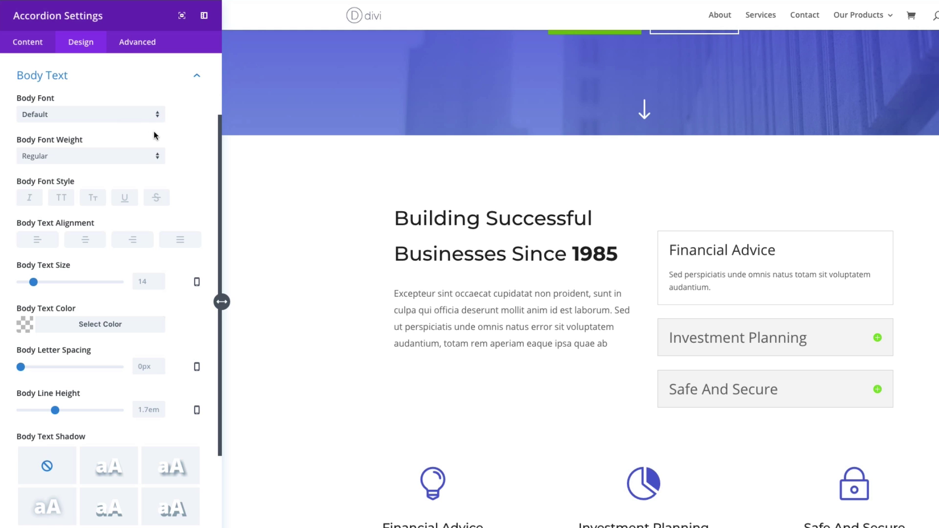
{"action": "left_click_drag", "start_coordinate": [712, 287], "coordinate": [668, 277]}
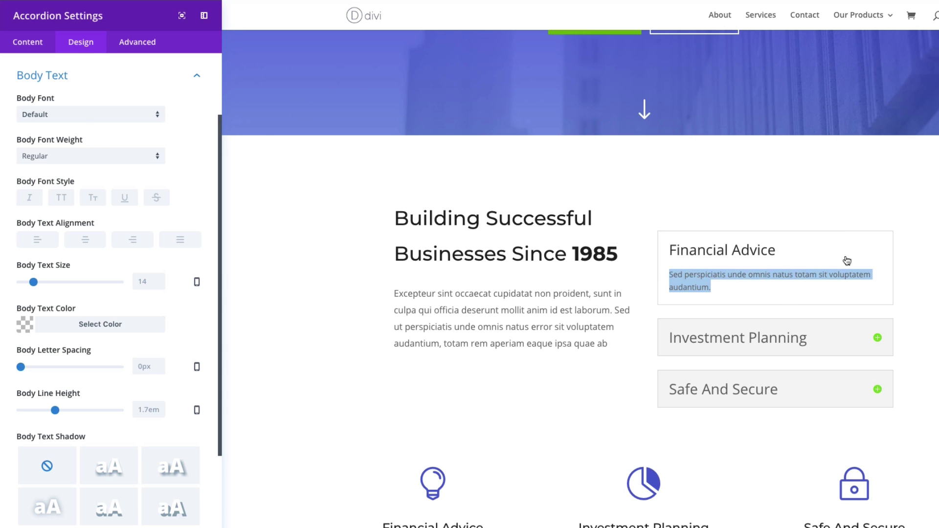
{"action": "left_click", "coordinate": [78, 123]}
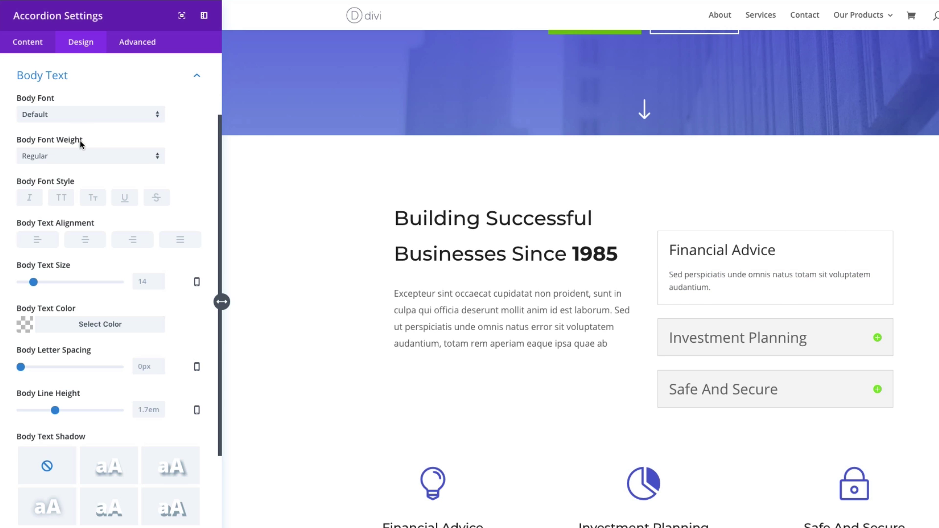
{"action": "left_click", "coordinate": [80, 158]}
{"action": "mouse_move", "coordinate": [34, 282]}
{"action": "left_mouse_down"}
{"action": "mouse_move", "coordinate": [62, 285]}
{"action": "mouse_move", "coordinate": [36, 286]}
{"action": "left_mouse_up"}
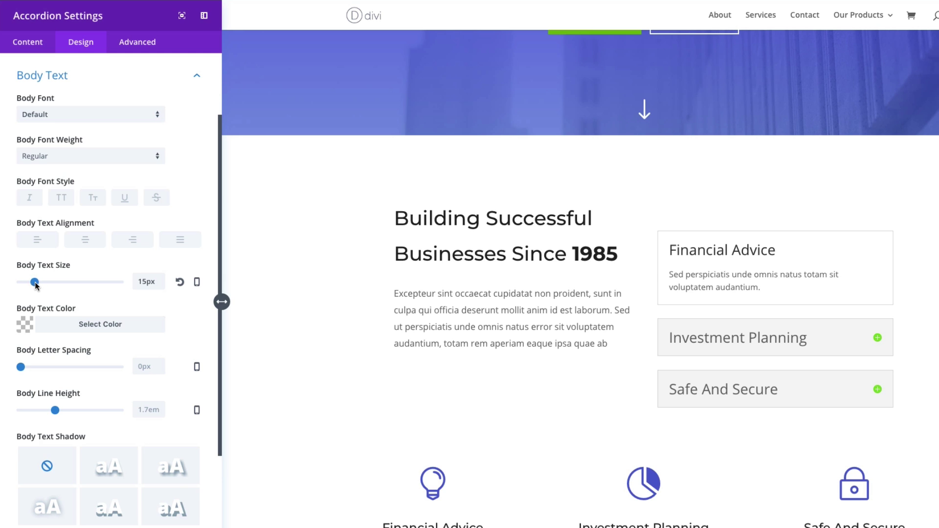
{"action": "mouse_move", "coordinate": [520, 317]}
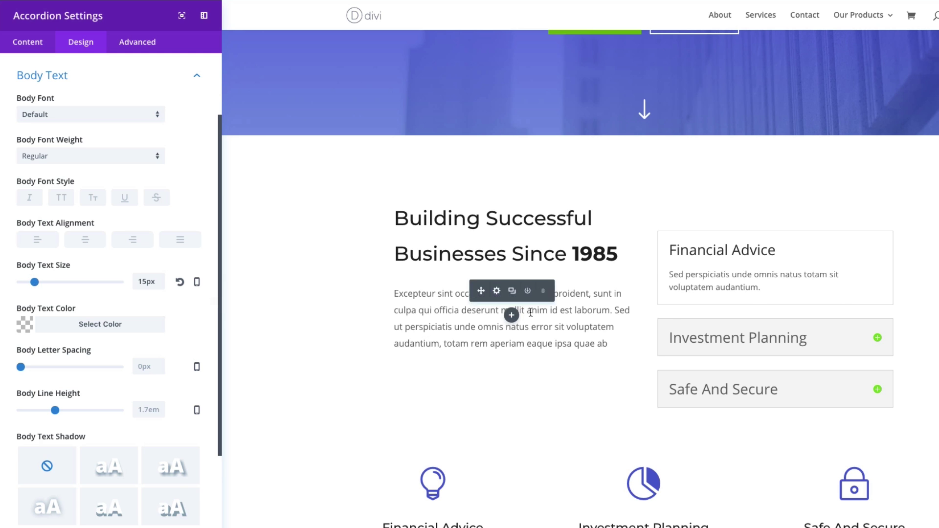
Step: Set the open toggle text colour to the palette's bright green, #7cda24
{"action": "scroll", "coordinate": [56, 375], "scroll_direction": "down", "scroll_amount": 4}
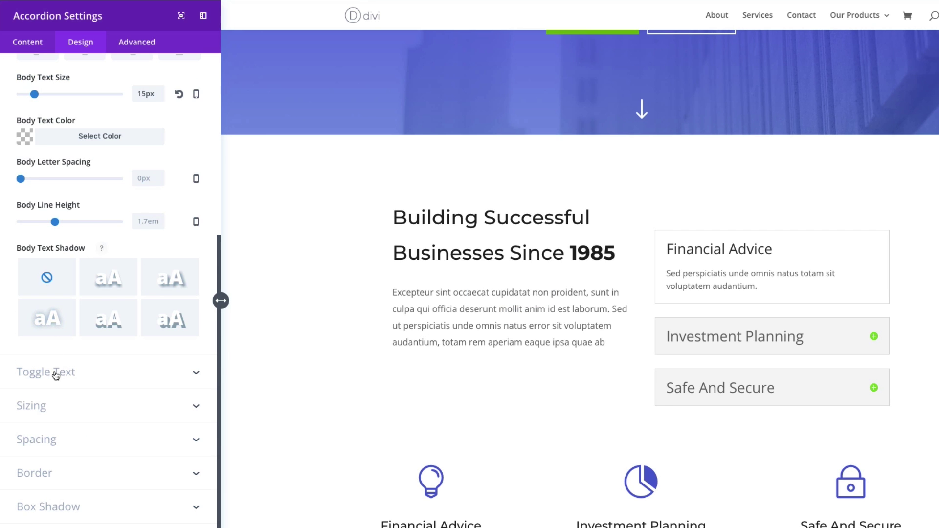
{"action": "left_click", "coordinate": [56, 375]}
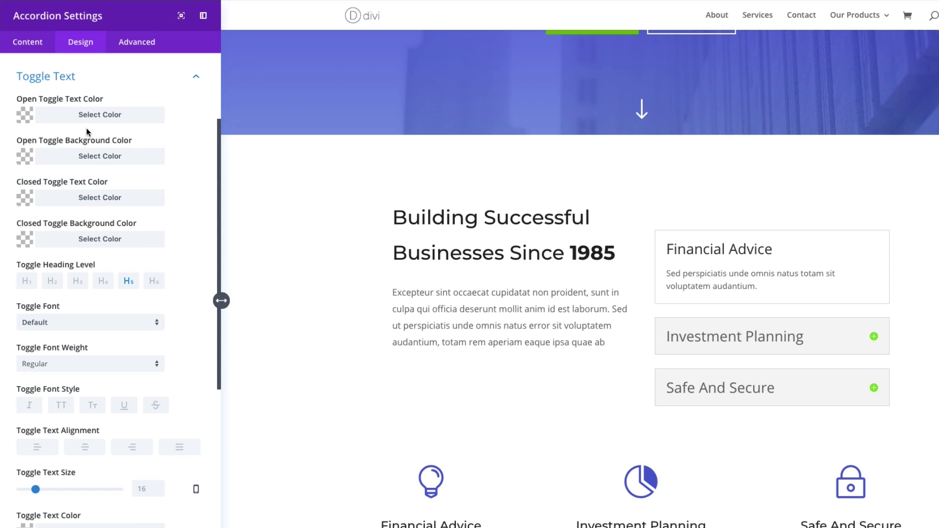
{"action": "left_click", "coordinate": [73, 120]}
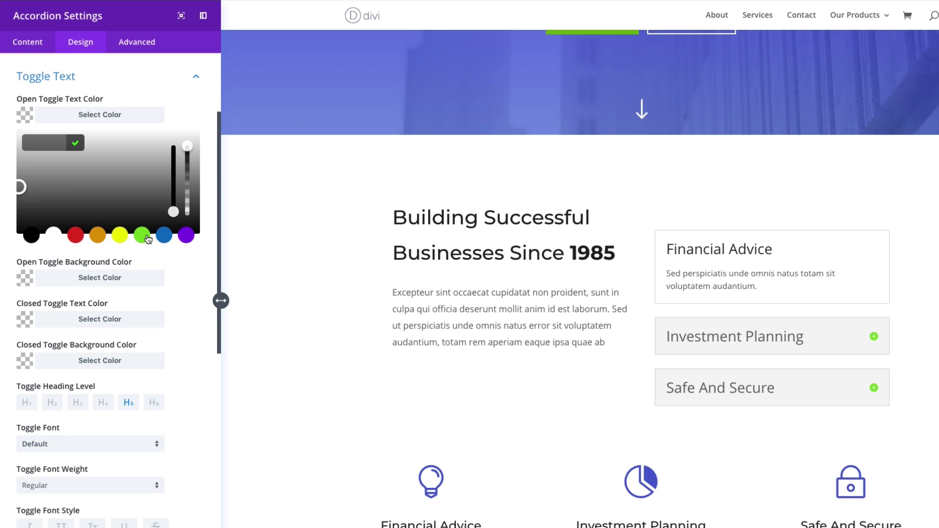
{"action": "left_click", "coordinate": [142, 236]}
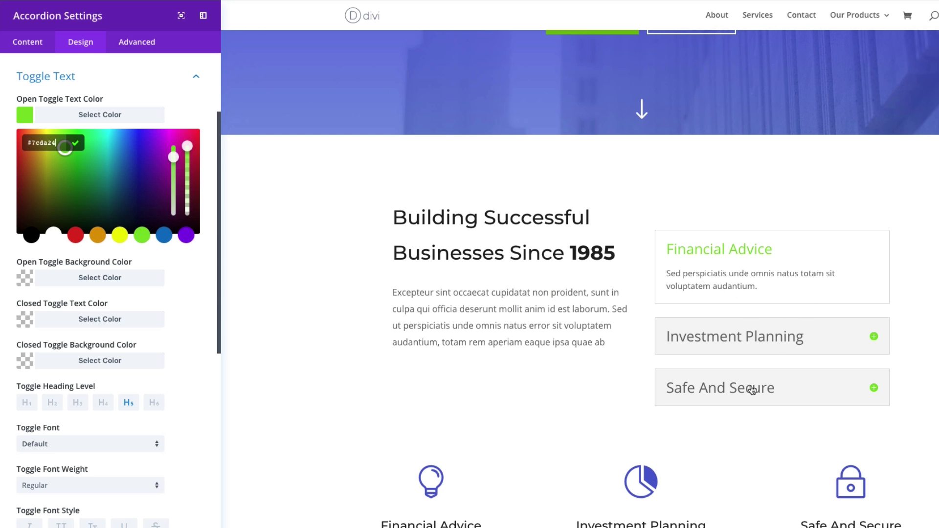
{"action": "scroll", "coordinate": [538, 366], "scroll_direction": "down", "scroll_amount": 1}
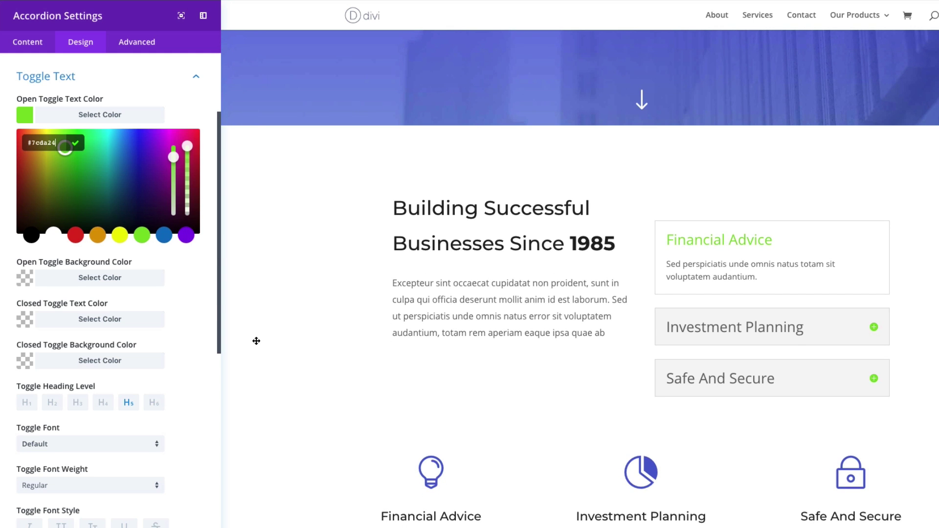
Step: Try dark grey #333333 as the open toggle background colour and clear it again
{"action": "left_click", "coordinate": [85, 279]}
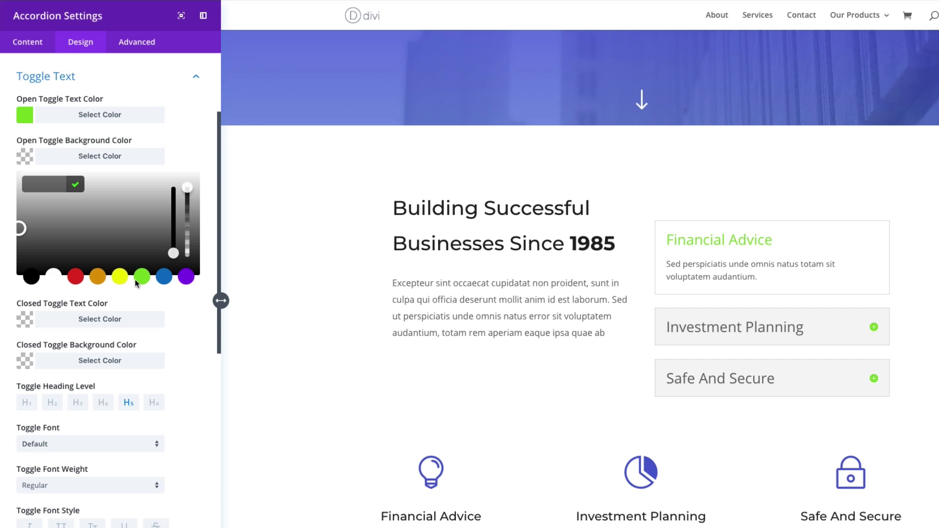
{"action": "type", "text": "dddxc"}
{"action": "key", "text": "BackSpace"}
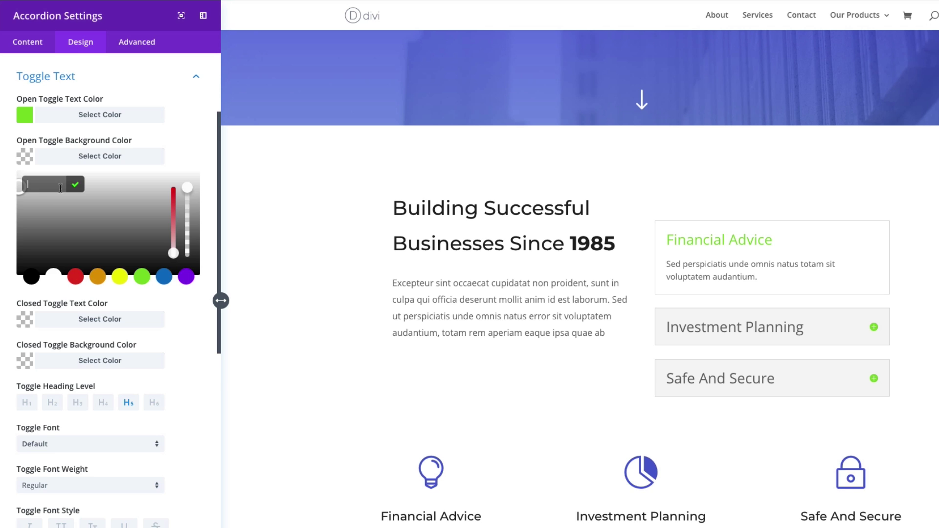
{"action": "type", "text": "333"}
{"action": "left_click", "coordinate": [74, 185]}
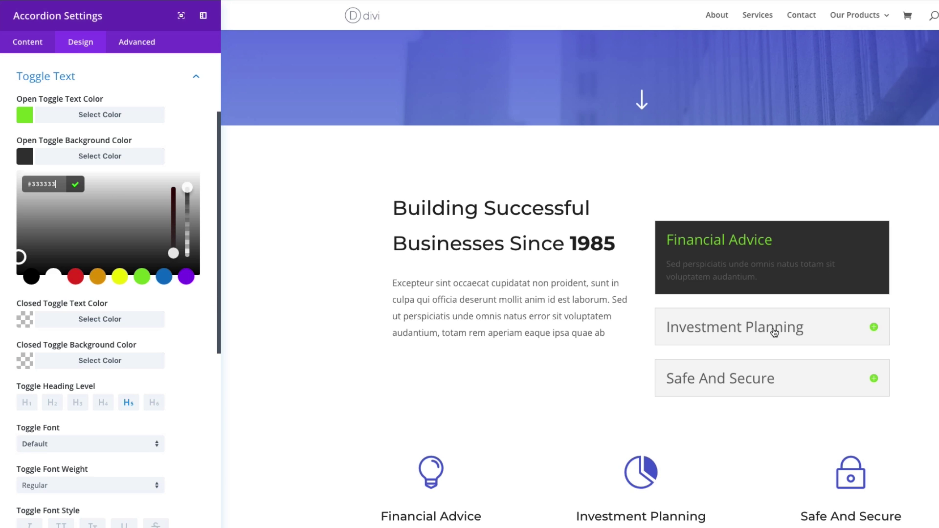
{"action": "left_click", "coordinate": [177, 153]}
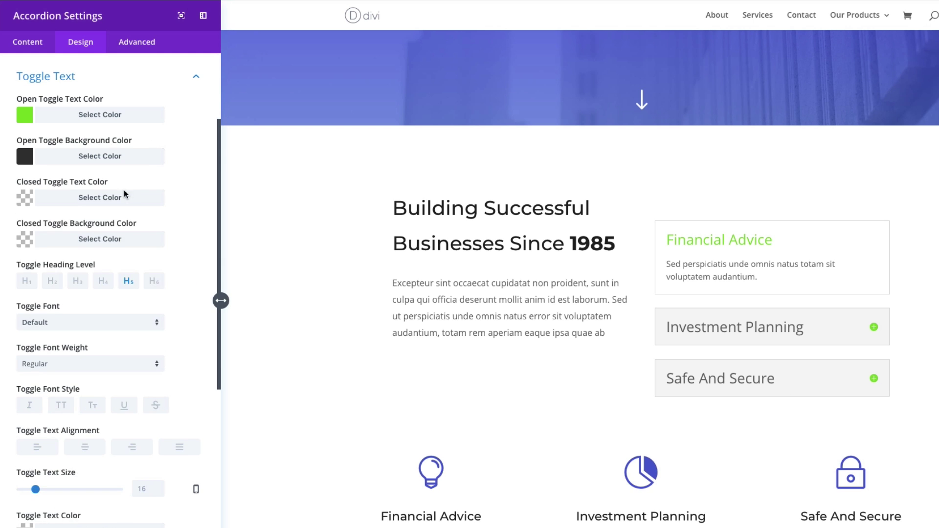
Step: Set the closed toggle text colour to the palette's blue after trying green #7cda24
{"action": "left_click", "coordinate": [104, 197]}
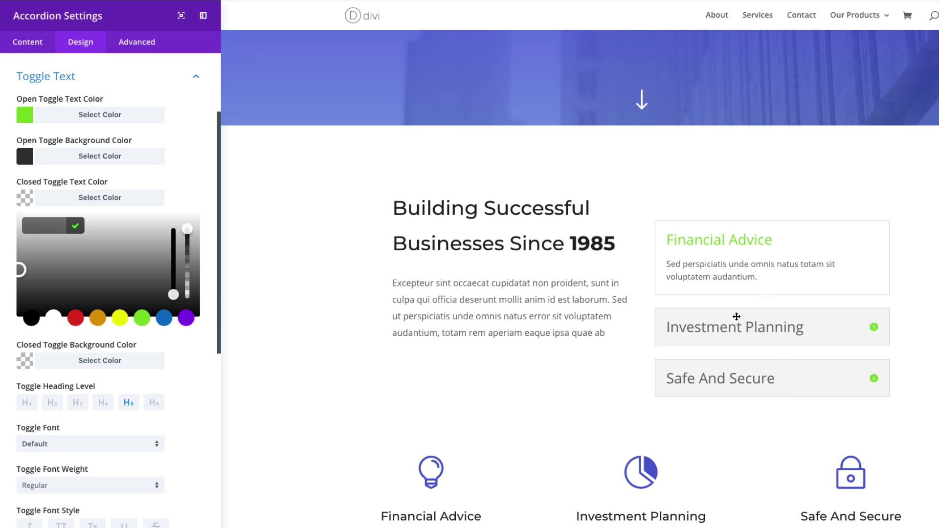
{"action": "left_click", "coordinate": [141, 318]}
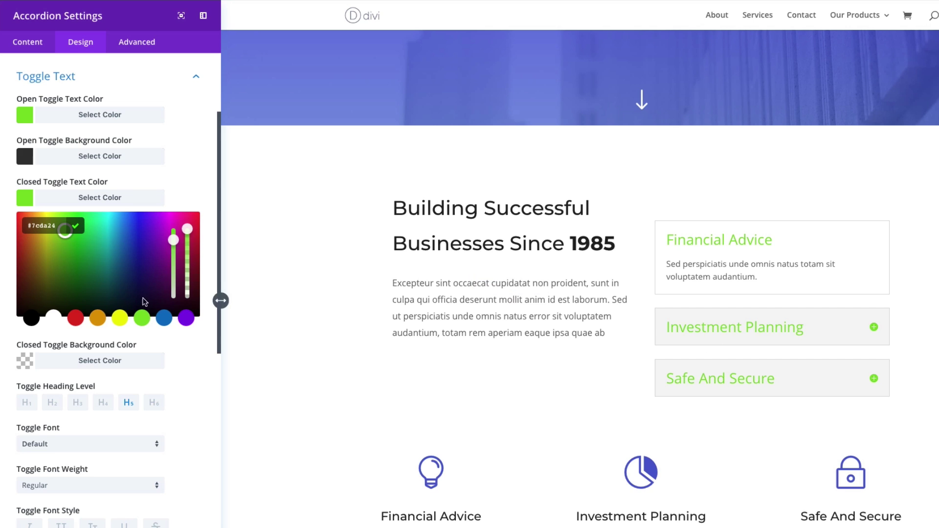
{"action": "left_click", "coordinate": [165, 319]}
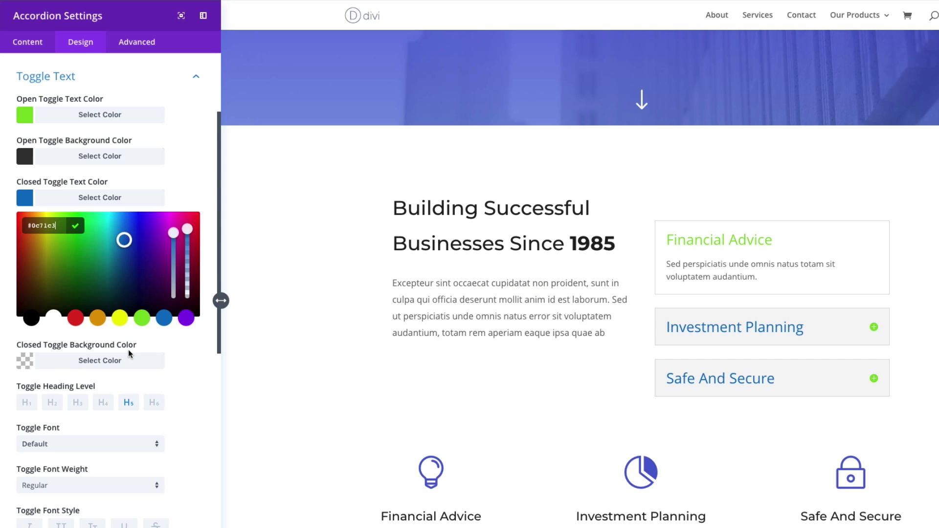
Step: Try dark grey #333333 as the closed toggle background colour and clear it again
{"action": "left_click", "coordinate": [61, 363]}
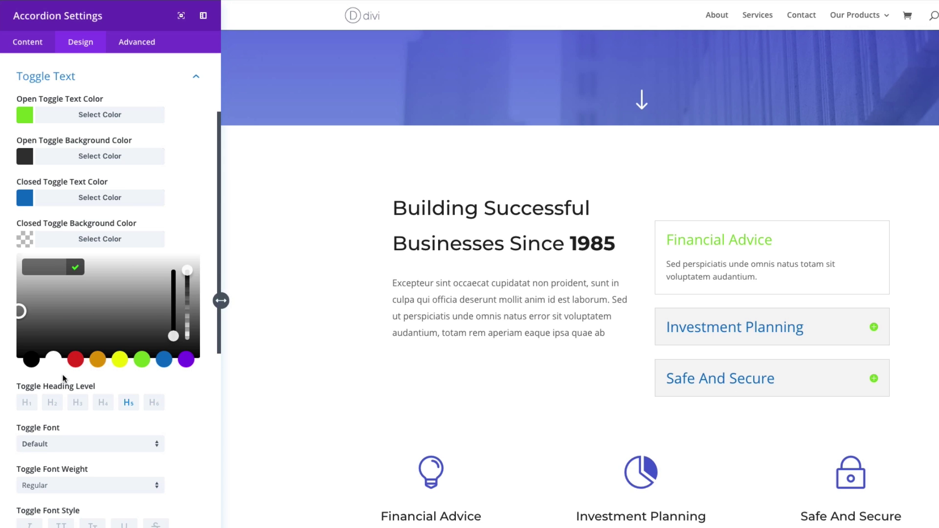
{"action": "type", "text": "#333333"}
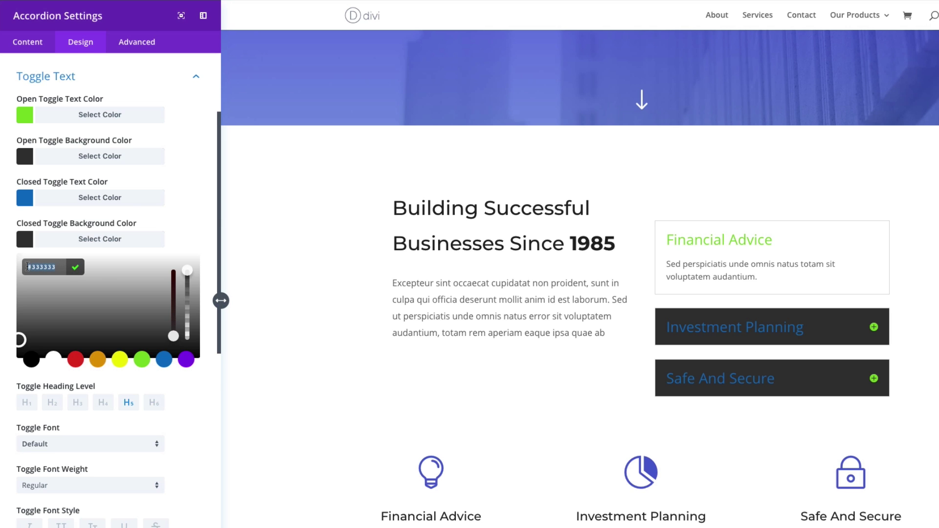
{"action": "left_click", "coordinate": [75, 267]}
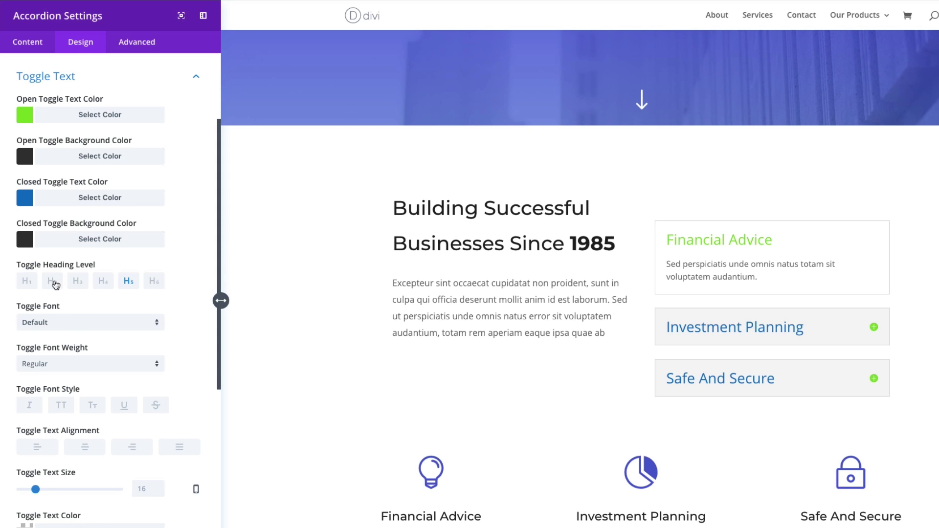
Step: Set the toggle title font to Montserrat with the all-uppercase font style
{"action": "left_click", "coordinate": [48, 324]}
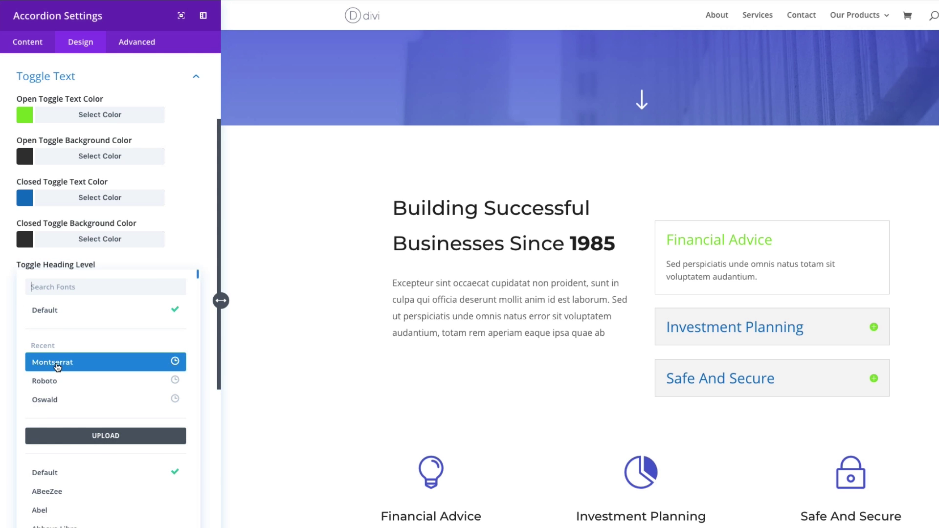
{"action": "left_click", "coordinate": [58, 366]}
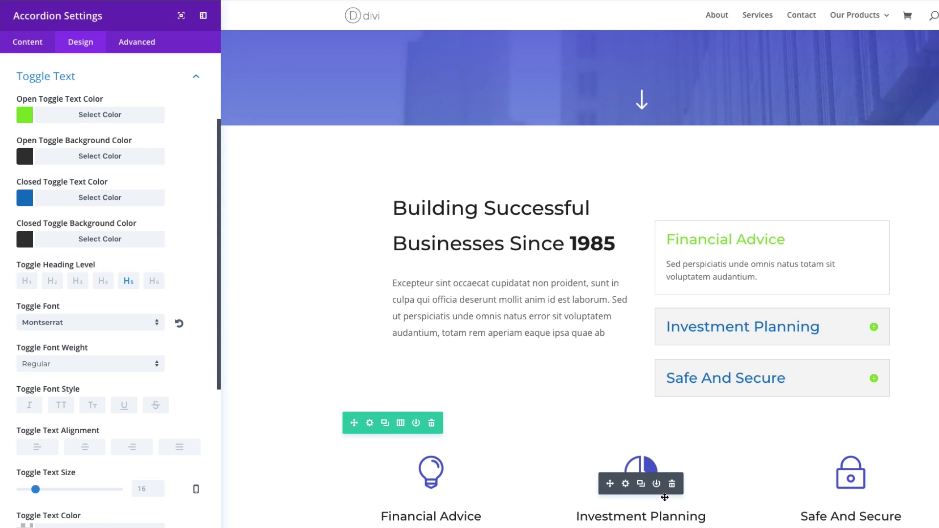
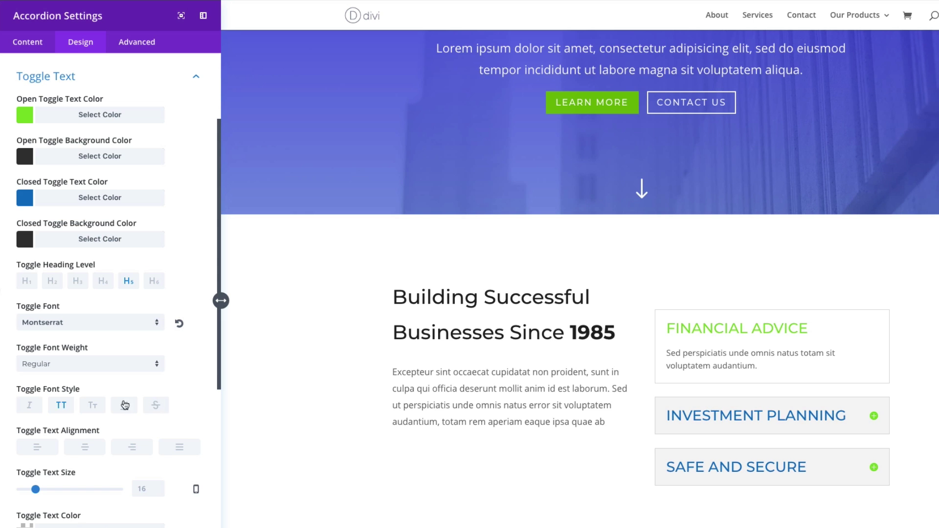
Step: Set the toggle text size to 20px and the toggle letter spacing to 3px
{"action": "scroll", "coordinate": [135, 372], "scroll_direction": "down", "scroll_amount": 2}
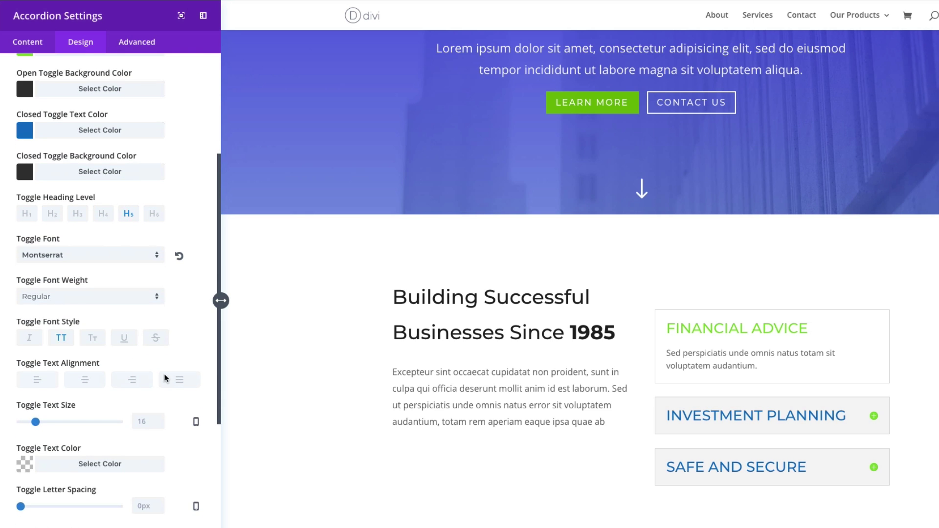
{"action": "left_click", "coordinate": [39, 418]}
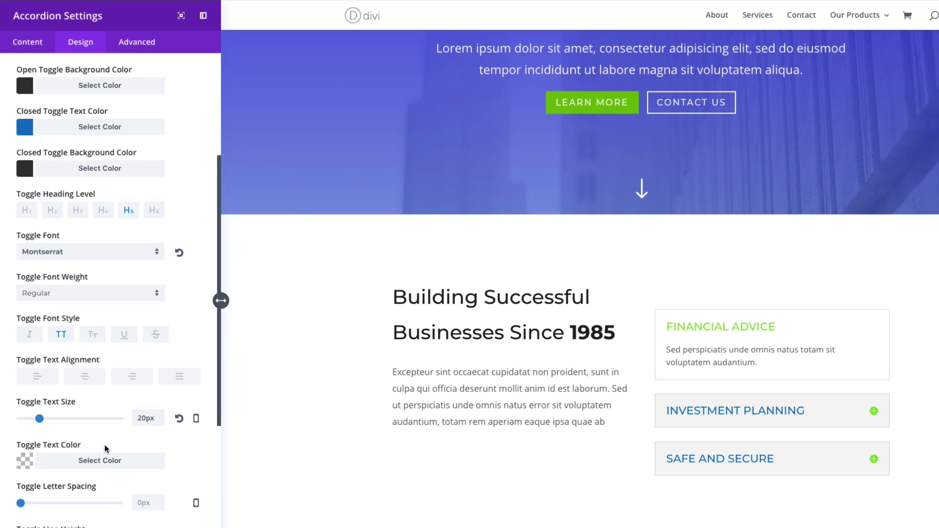
{"action": "scroll", "coordinate": [98, 468], "scroll_direction": "down", "scroll_amount": 1}
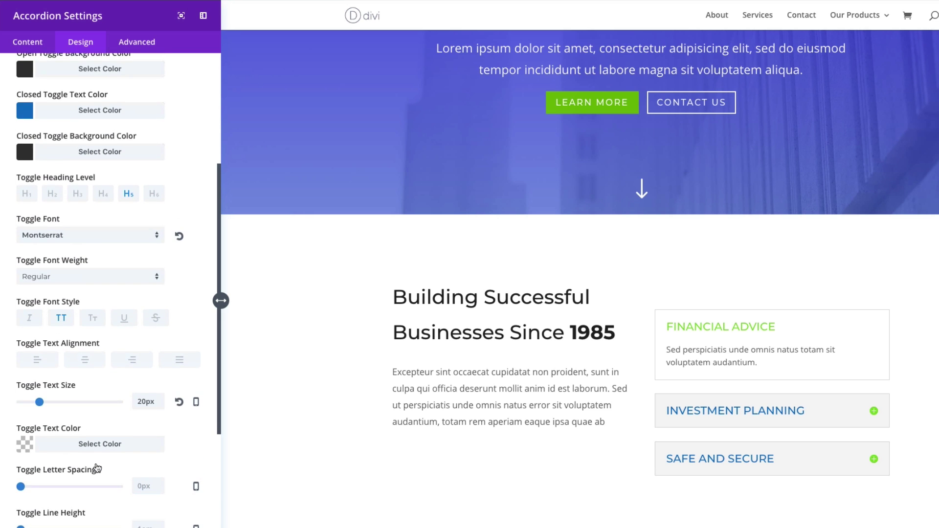
{"action": "scroll", "coordinate": [97, 468], "scroll_direction": "down", "scroll_amount": 2}
{"action": "scroll", "coordinate": [97, 468], "scroll_direction": "up", "scroll_amount": 2}
{"action": "scroll", "coordinate": [124, 424], "scroll_direction": "down", "scroll_amount": 2}
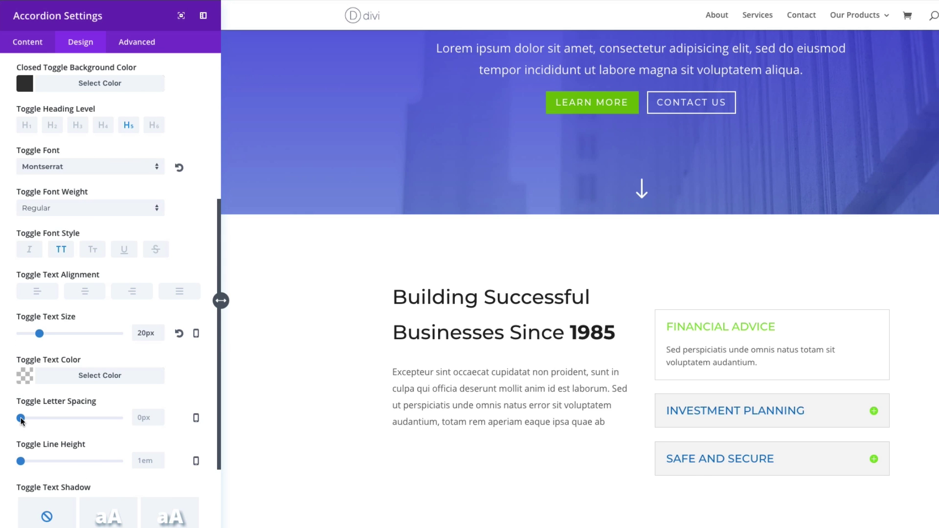
{"action": "left_click_drag", "start_coordinate": [21, 420], "coordinate": [23, 420]}
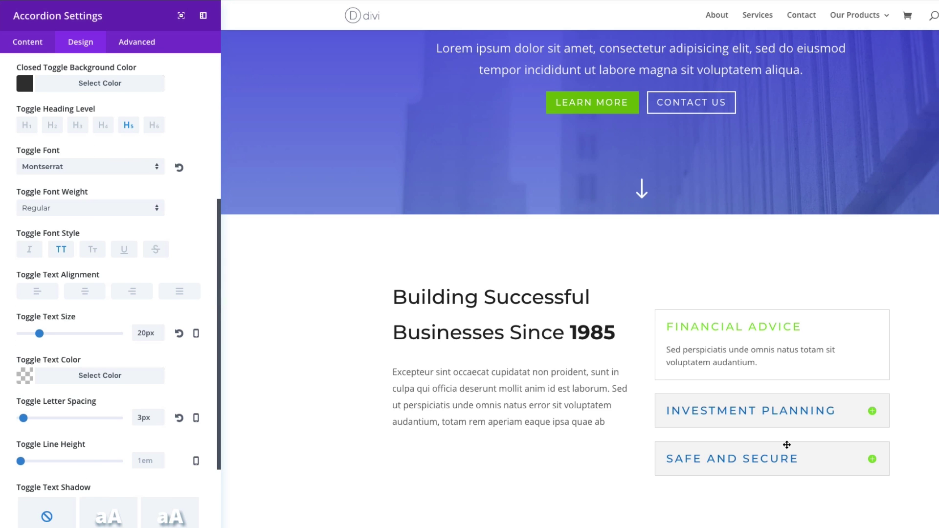
{"action": "scroll", "coordinate": [508, 401], "scroll_direction": "up", "scroll_amount": 1}
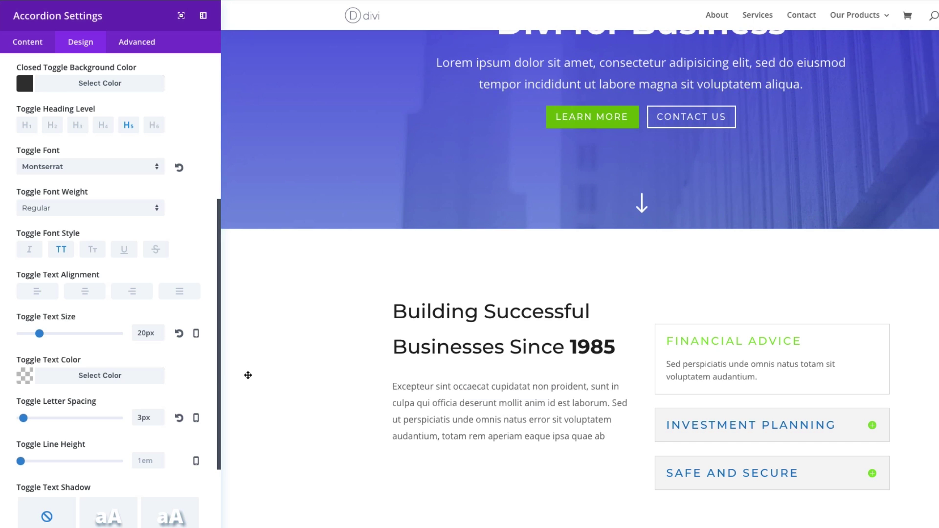
Step: Set the closed toggle background colour to green #6eba01
{"action": "scroll", "coordinate": [199, 376], "scroll_direction": "up", "scroll_amount": 10}
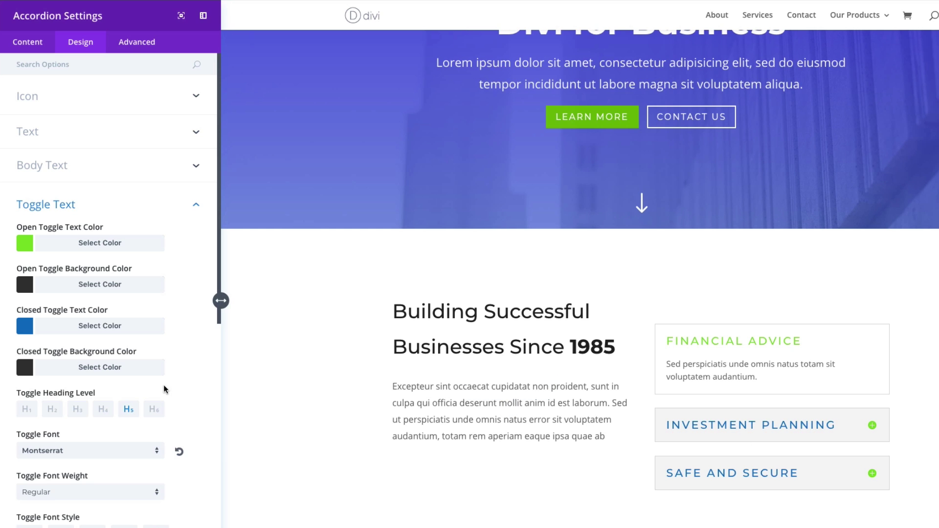
{"action": "left_click", "coordinate": [91, 371]}
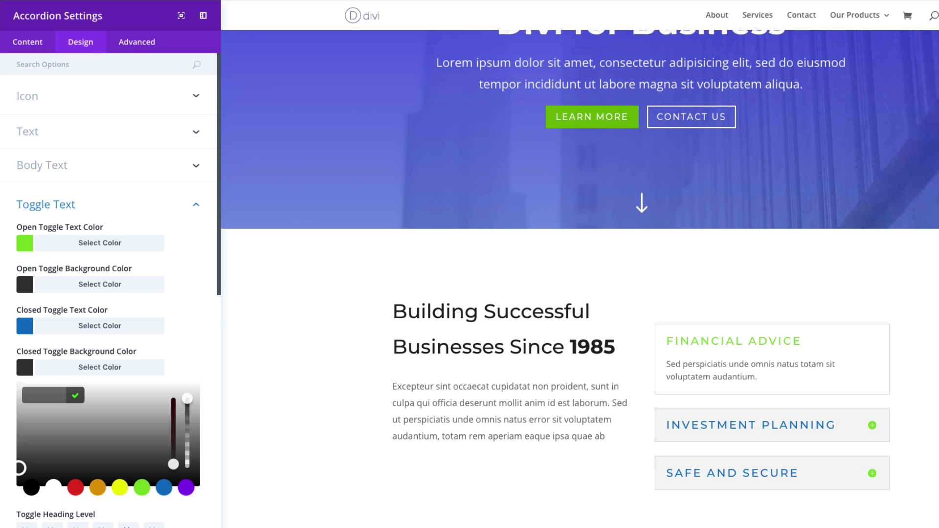
{"action": "left_click", "coordinate": [47, 394]}
{"action": "type", "text": "#6eba01"}
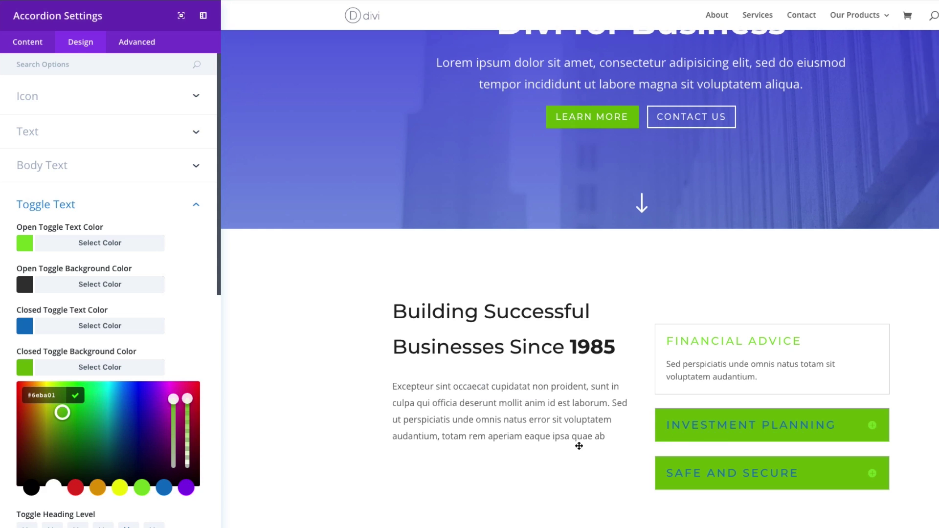
Step: Set the closed toggle text colour and the accordion icon colour to white #ffffff
{"action": "left_click", "coordinate": [65, 327]}
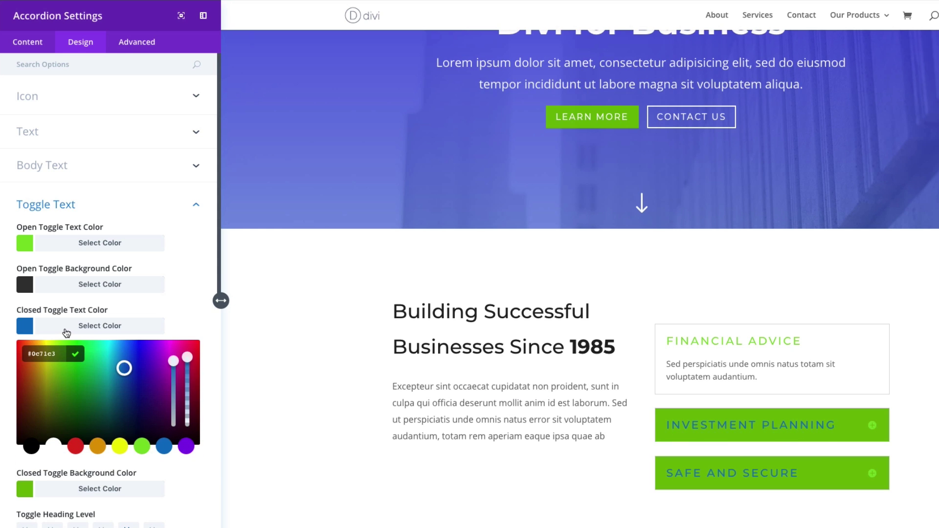
{"action": "left_click", "coordinate": [53, 447]}
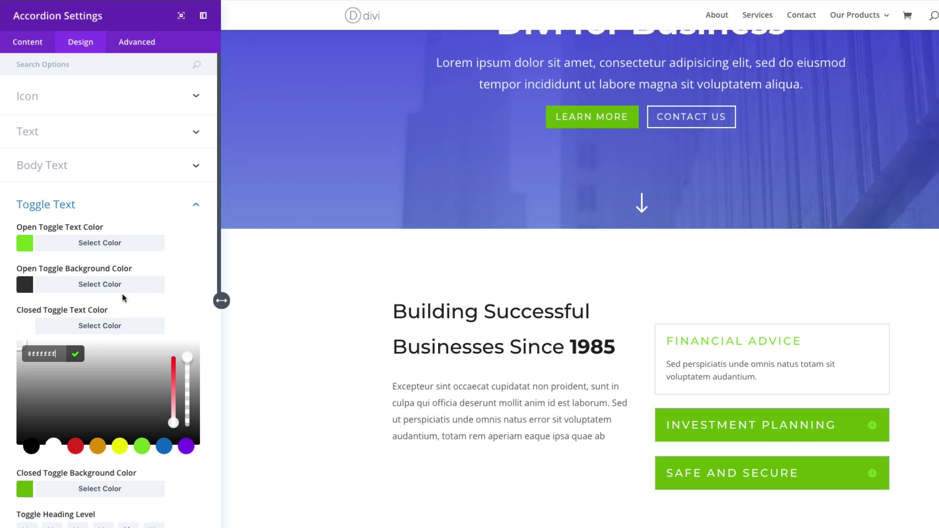
{"action": "left_click", "coordinate": [53, 105]}
{"action": "left_click", "coordinate": [57, 146]}
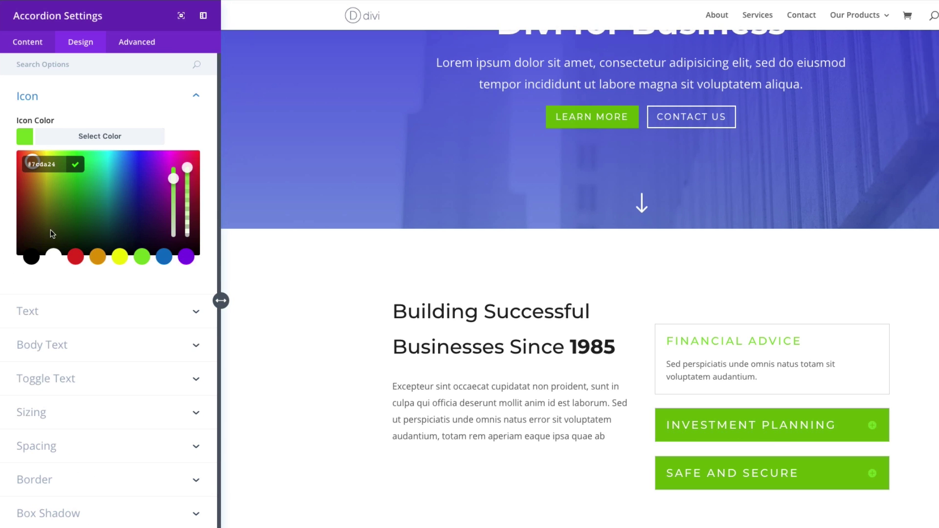
{"action": "left_click", "coordinate": [53, 256]}
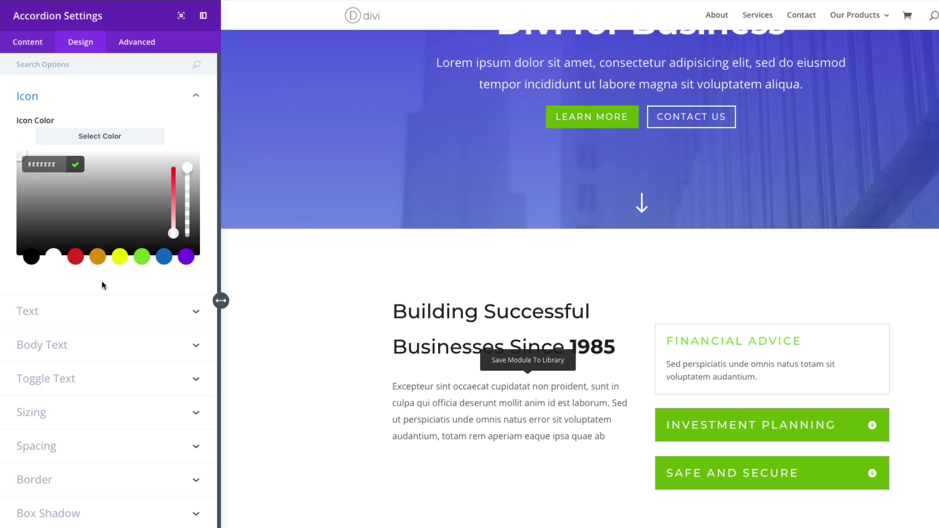
Step: Set the open toggle text colour to green #6eba01
{"action": "left_click", "coordinate": [88, 382]}
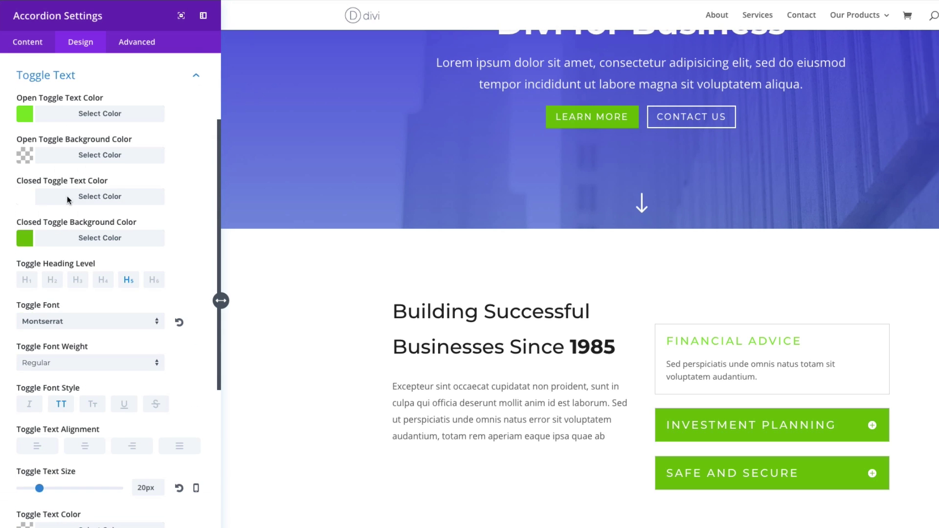
{"action": "left_click", "coordinate": [75, 114]}
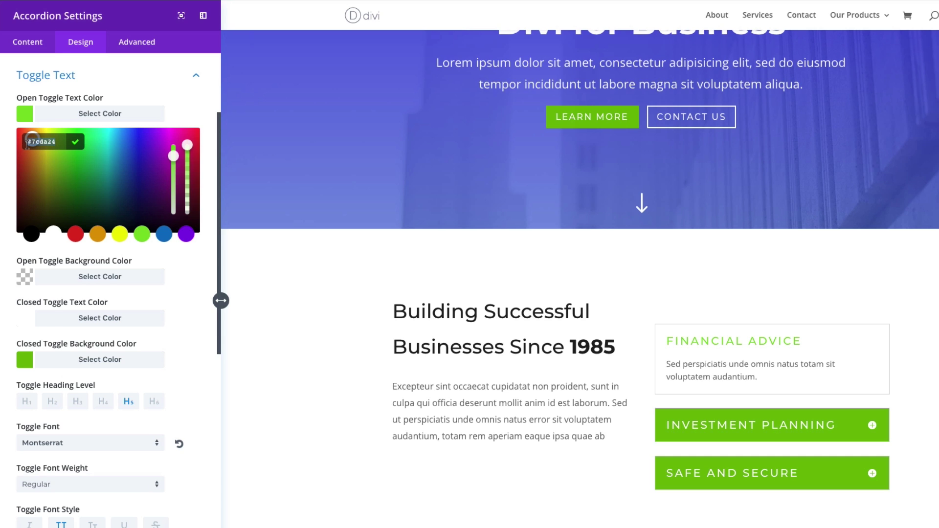
{"action": "type", "text": "#6eba01"}
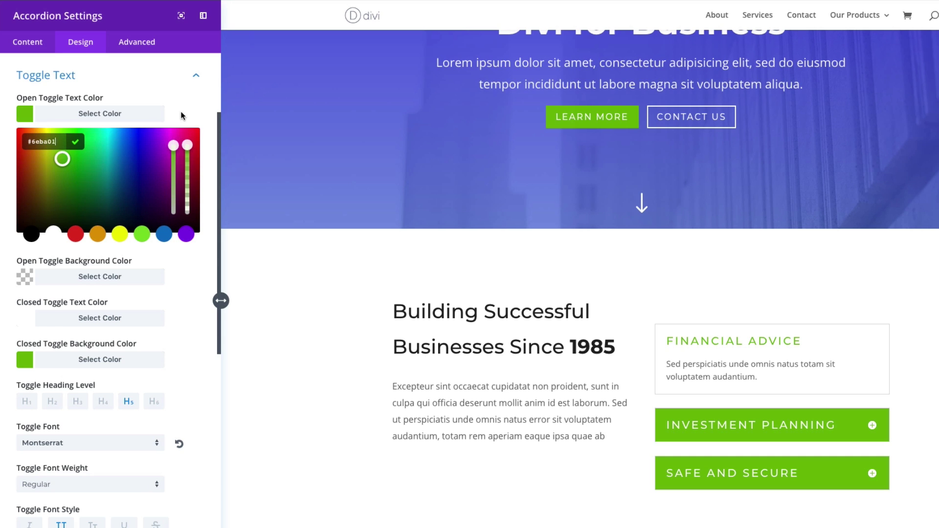
{"action": "left_click", "coordinate": [143, 115]}
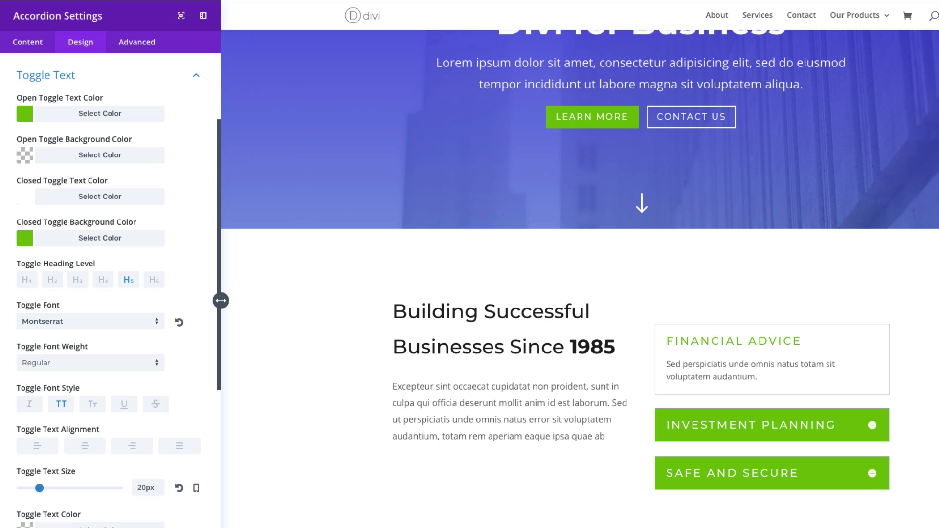
Step: Check the accordion's width slider, try a top custom margin of 0 and clear the margin again
{"action": "scroll", "coordinate": [128, 460], "scroll_direction": "down", "scroll_amount": 8}
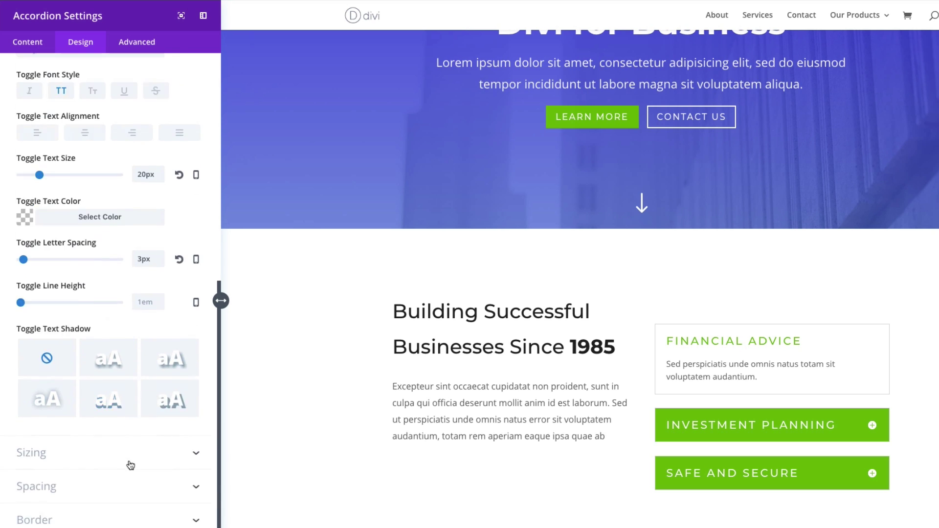
{"action": "left_click", "coordinate": [57, 406]}
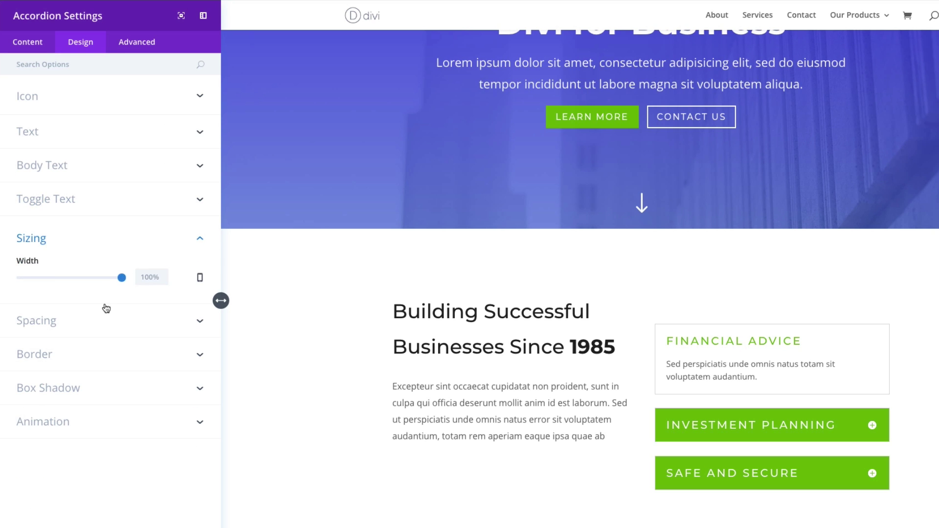
{"action": "mouse_move", "coordinate": [122, 278]}
{"action": "left_mouse_down"}
{"action": "mouse_move", "coordinate": [85, 275]}
{"action": "mouse_move", "coordinate": [131, 280]}
{"action": "left_mouse_up"}
{"action": "left_click", "coordinate": [124, 329]}
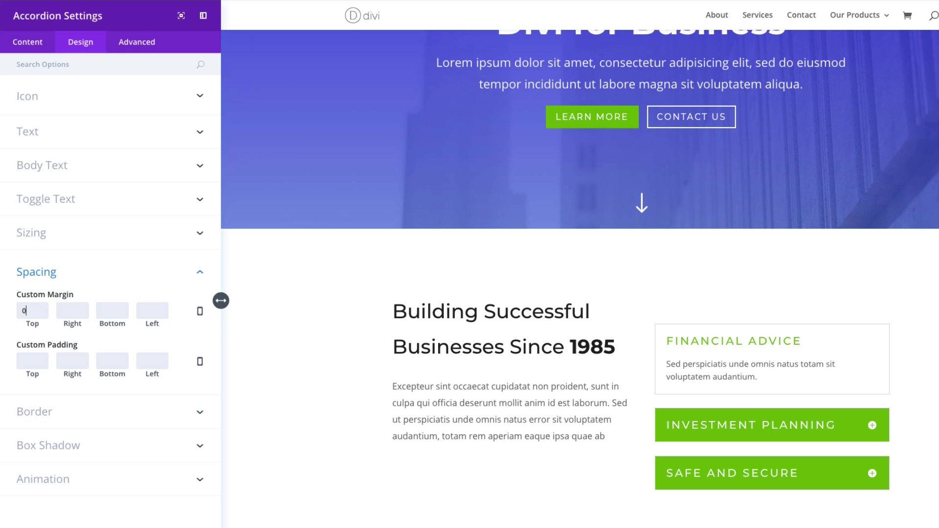
{"action": "key", "text": "BackSpace"}
Step: Try a top custom padding of 50 and 20px padding on all four sides of the accordion, and reset the padding
{"action": "left_click", "coordinate": [42, 366]}
{"action": "type", "text": "5"}
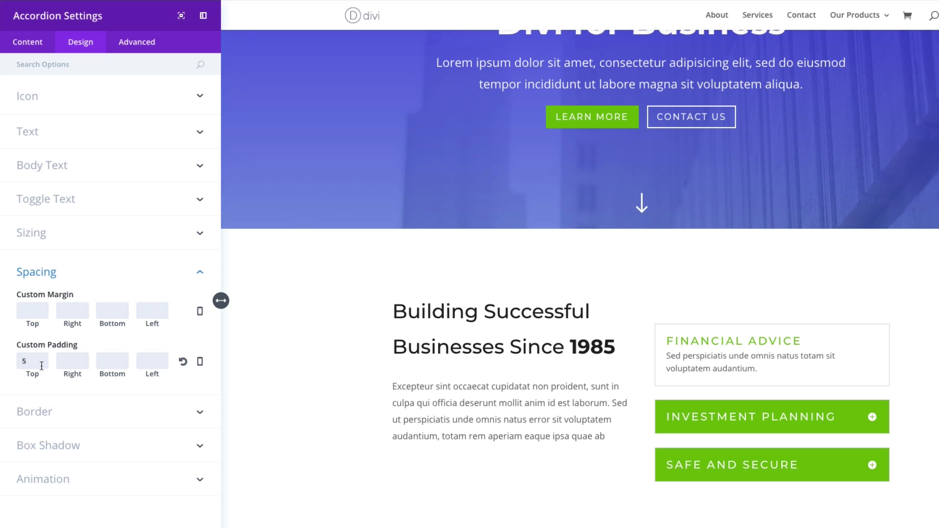
{"action": "type", "text": "0"}
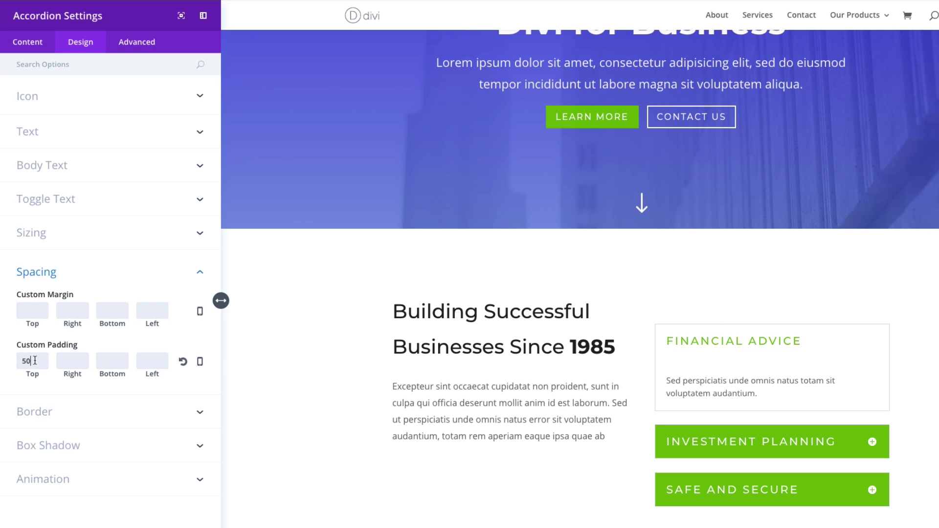
{"action": "left_click_drag", "start_coordinate": [34, 360], "coordinate": [22, 362]}
{"action": "type", "text": "20"}
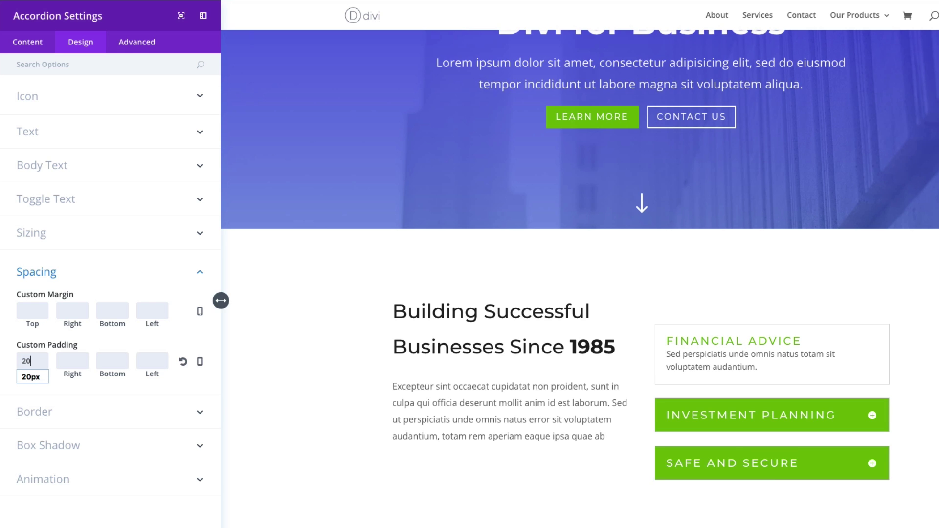
{"action": "type", "text": "20"}
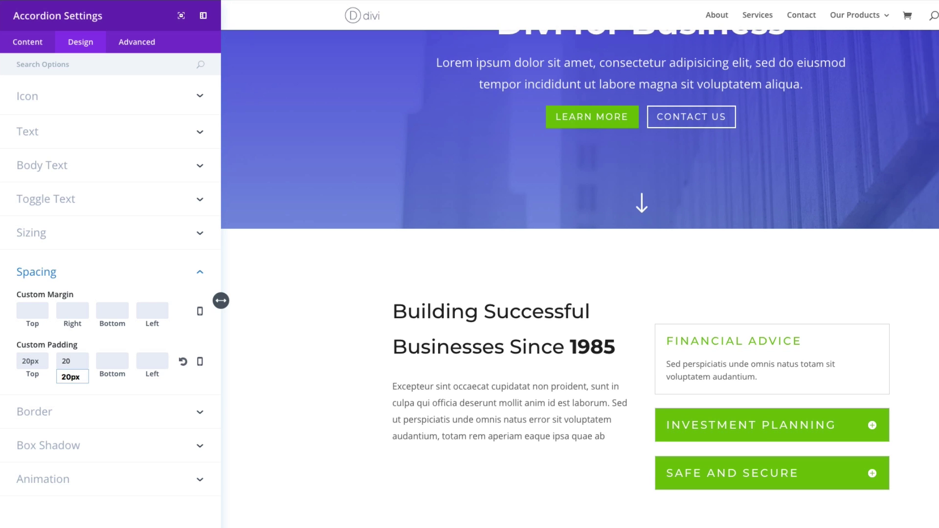
{"action": "left_click", "coordinate": [152, 361]}
{"action": "type", "text": "20"}
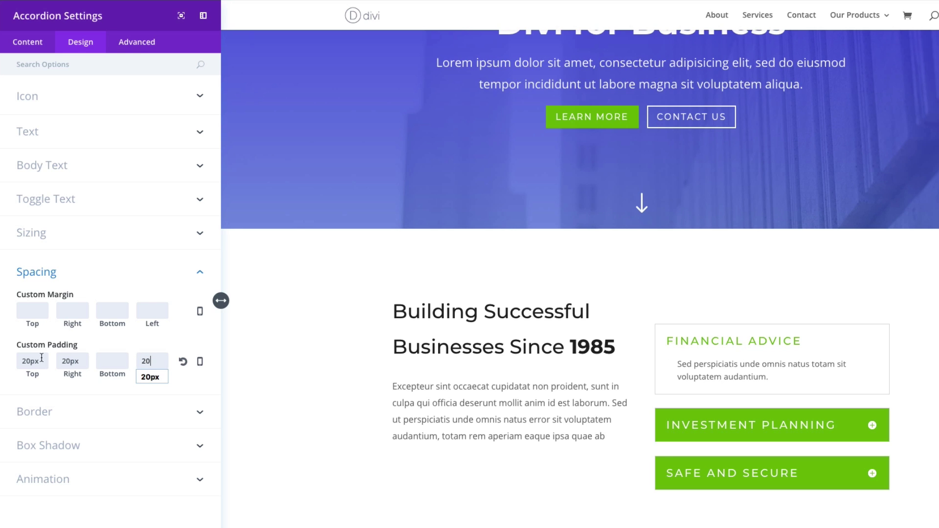
{"action": "left_click", "coordinate": [114, 360]}
{"action": "type", "text": "20"}
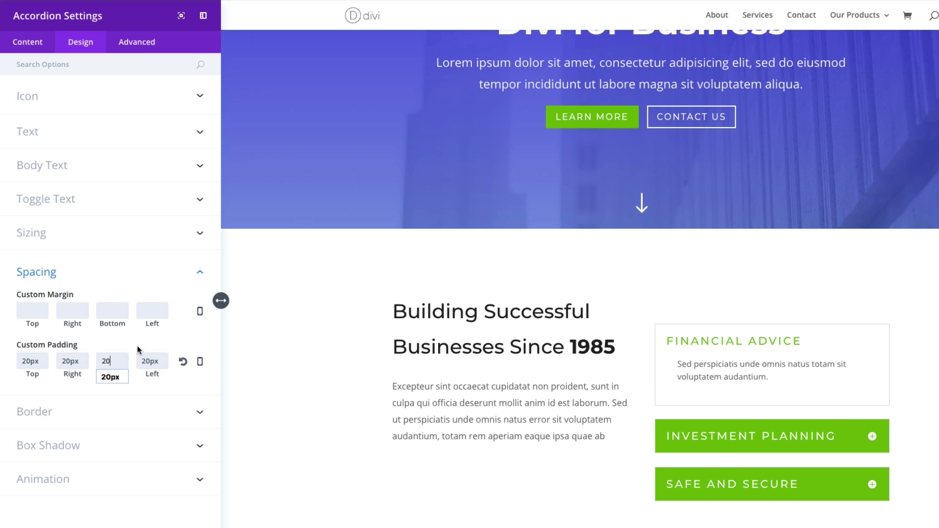
{"action": "left_click", "coordinate": [139, 348]}
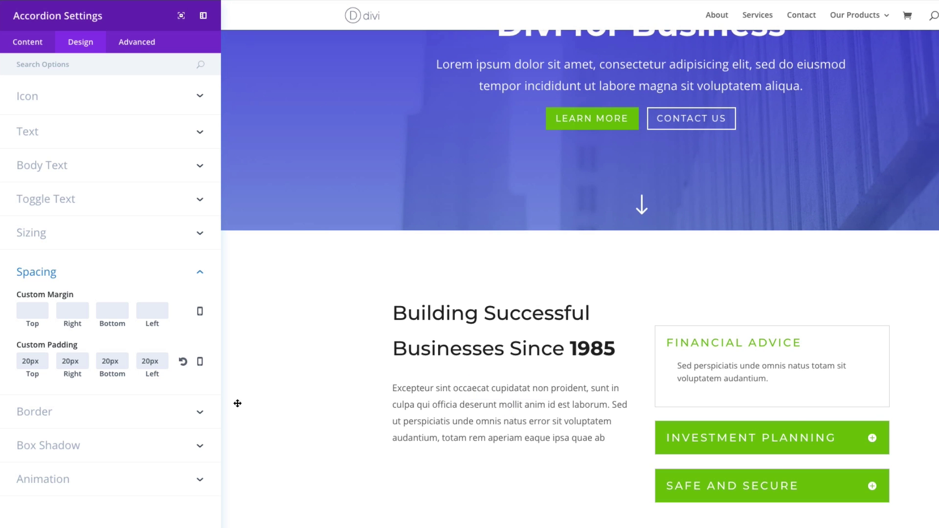
{"action": "left_click", "coordinate": [184, 363]}
Step: Try 10px rounded corners on the accordion's border and clear them again
{"action": "left_click", "coordinate": [41, 411]}
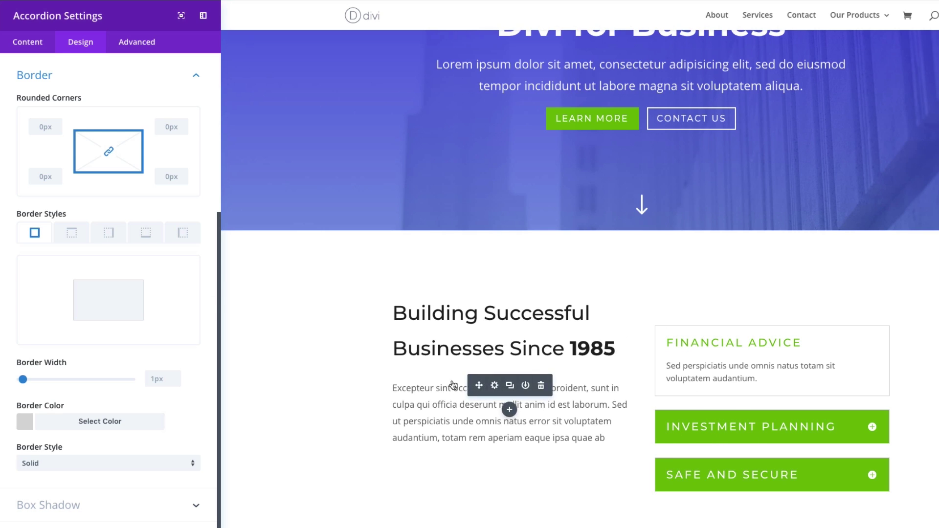
{"action": "left_click", "coordinate": [45, 127]}
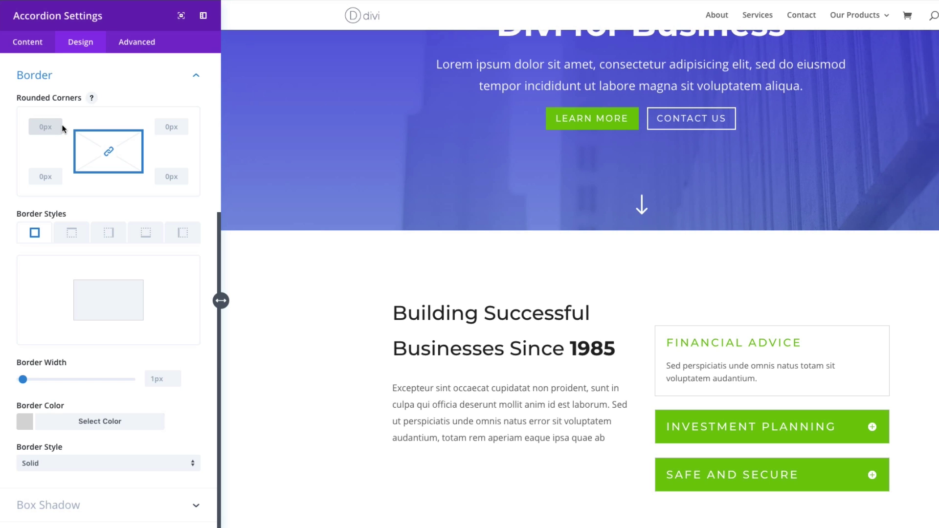
{"action": "type", "text": "10px"}
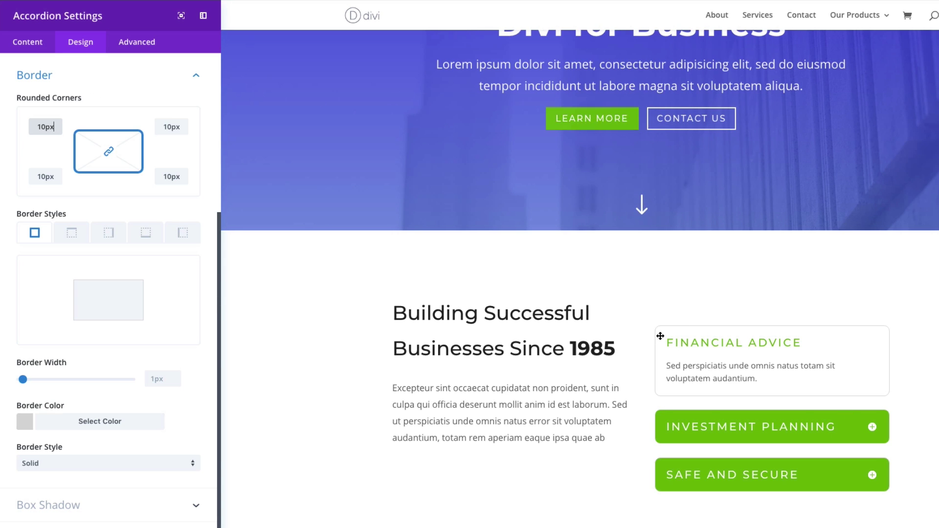
{"action": "left_click", "coordinate": [41, 126]}
{"action": "key", "text": "BackSpace"}
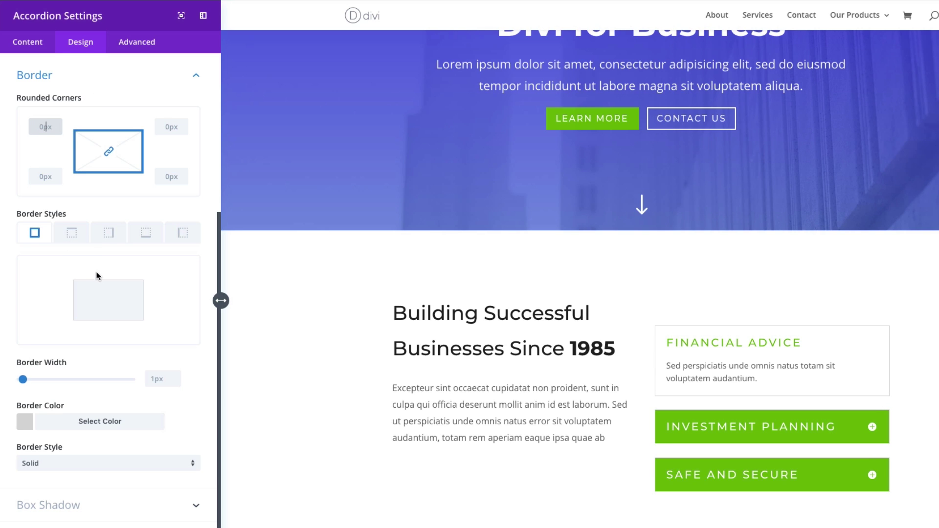
Step: Set the accordion's border width to 2px and its border colour to green #6eba01
{"action": "left_click", "coordinate": [89, 367]}
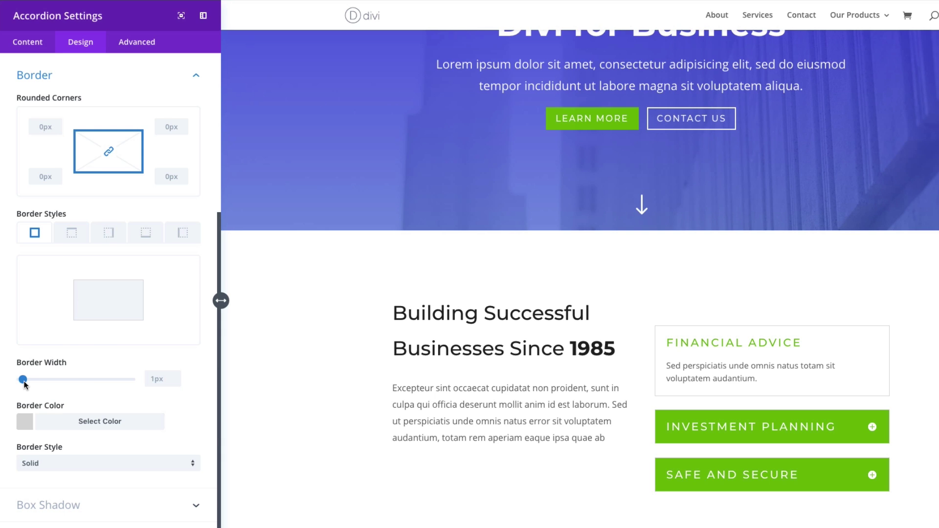
{"action": "left_click_drag", "start_coordinate": [24, 382], "coordinate": [26, 383]}
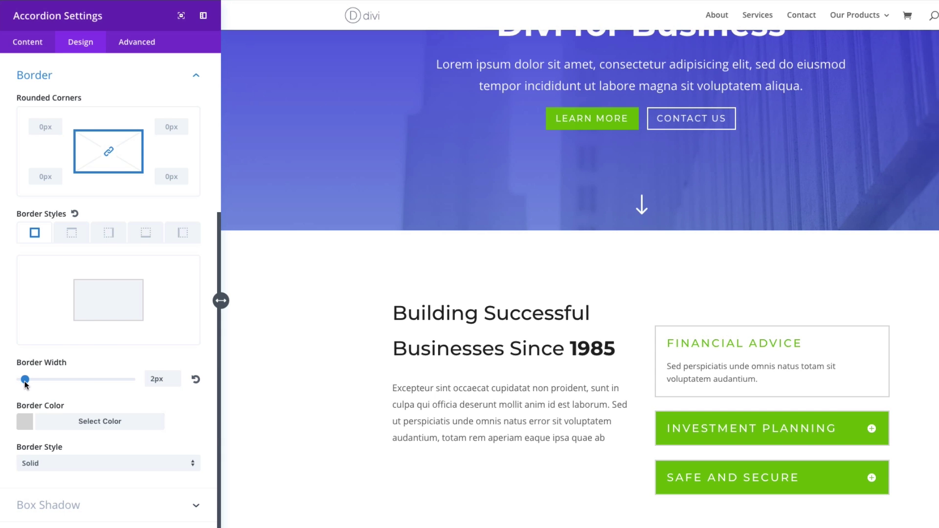
{"action": "left_click", "coordinate": [114, 432]}
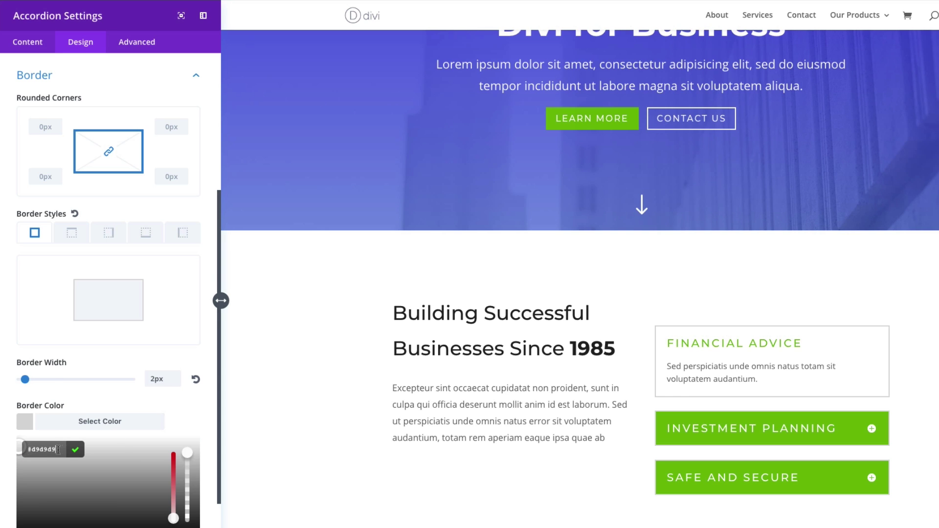
{"action": "type", "text": "#6eba01"}
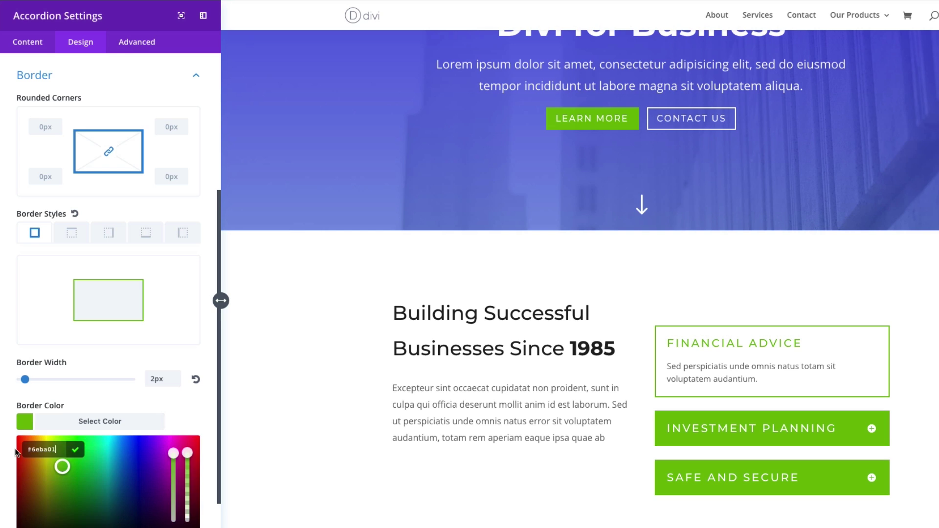
{"action": "left_click", "coordinate": [183, 412]}
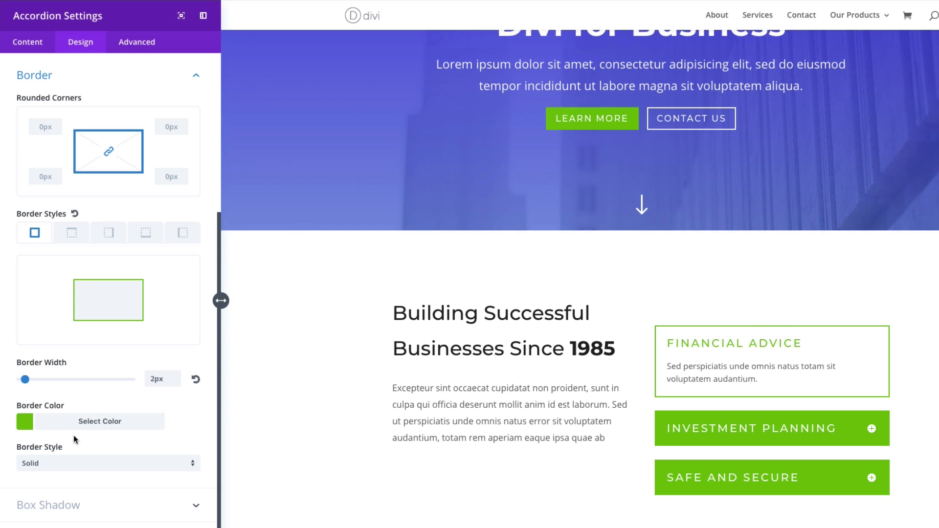
Step: Try the first box shadow preset with an even outer glow on the accordion and remove it again
{"action": "left_click", "coordinate": [69, 509]}
{"action": "left_click", "coordinate": [92, 399]}
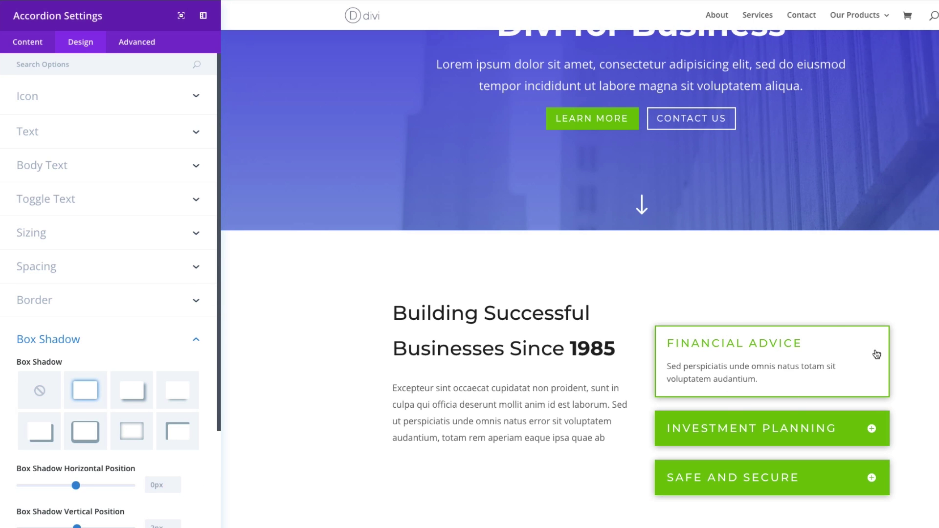
{"action": "left_click", "coordinate": [41, 396]}
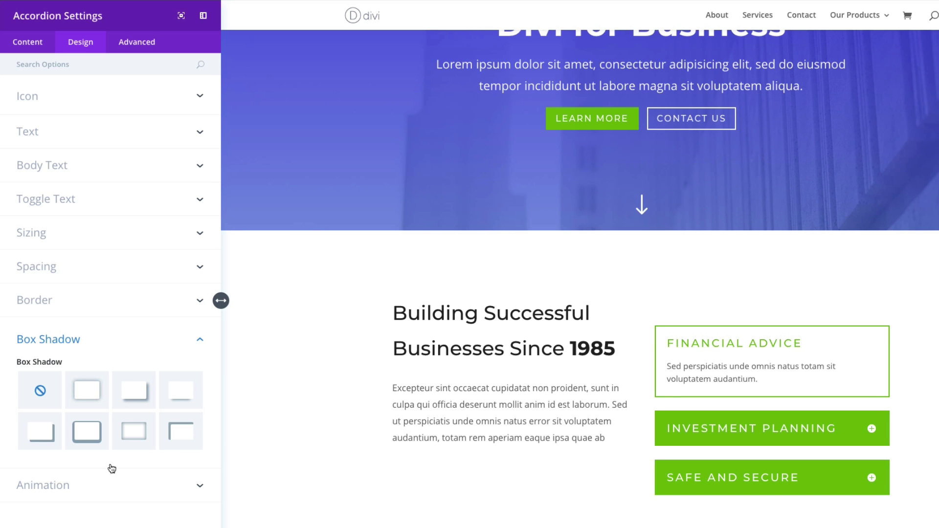
Step: Try the Slide animation style for the accordion and choose Flip instead
{"action": "left_click", "coordinate": [63, 494]}
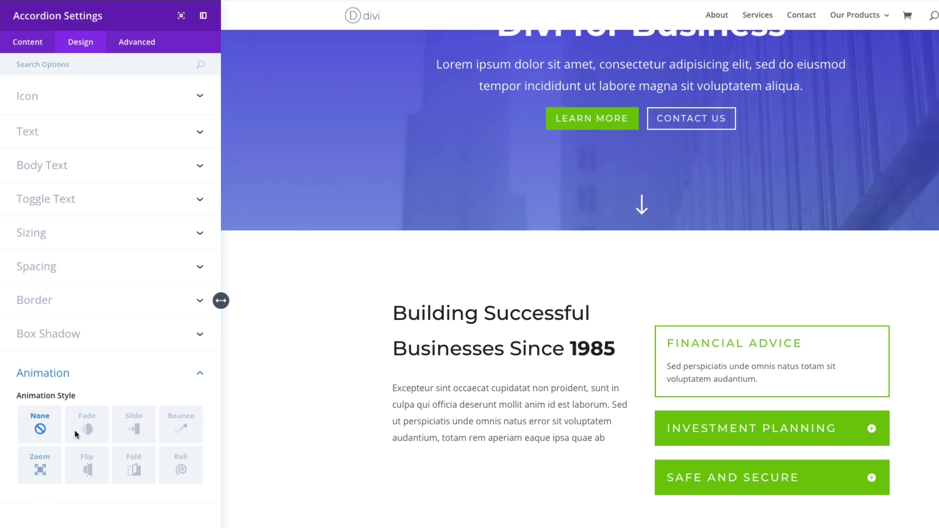
{"action": "left_click", "coordinate": [140, 428]}
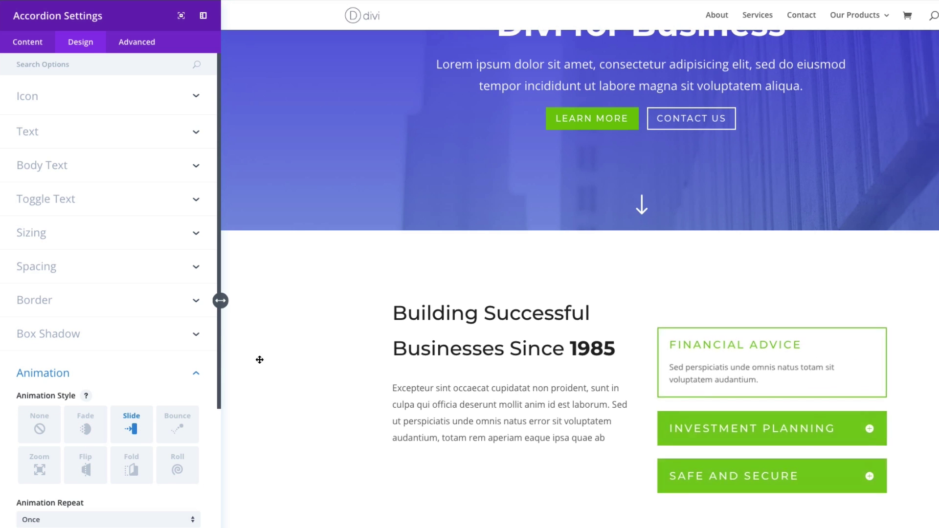
{"action": "left_click", "coordinate": [82, 475]}
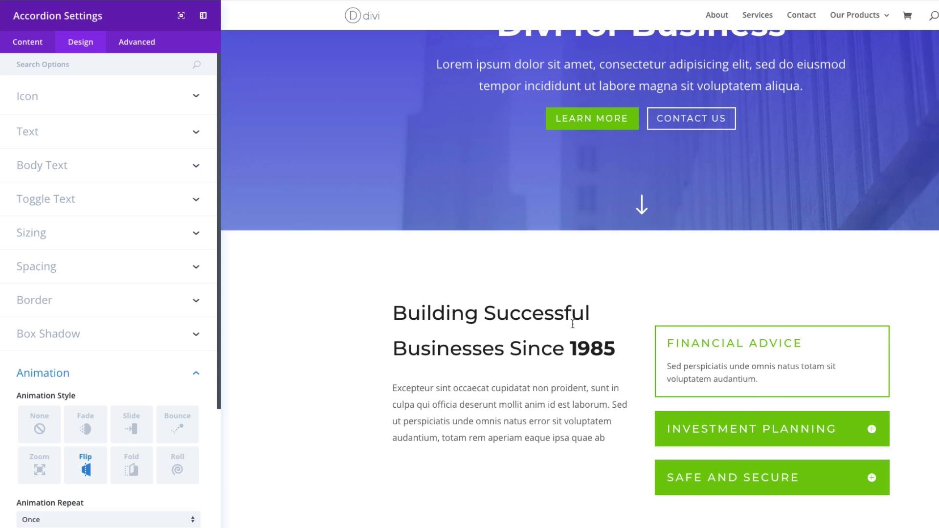
{"action": "scroll", "coordinate": [573, 324], "scroll_direction": "up", "scroll_amount": 1}
{"action": "scroll", "coordinate": [465, 401], "scroll_direction": "down", "scroll_amount": 2}
{"action": "scroll", "coordinate": [170, 466], "scroll_direction": "down", "scroll_amount": 2}
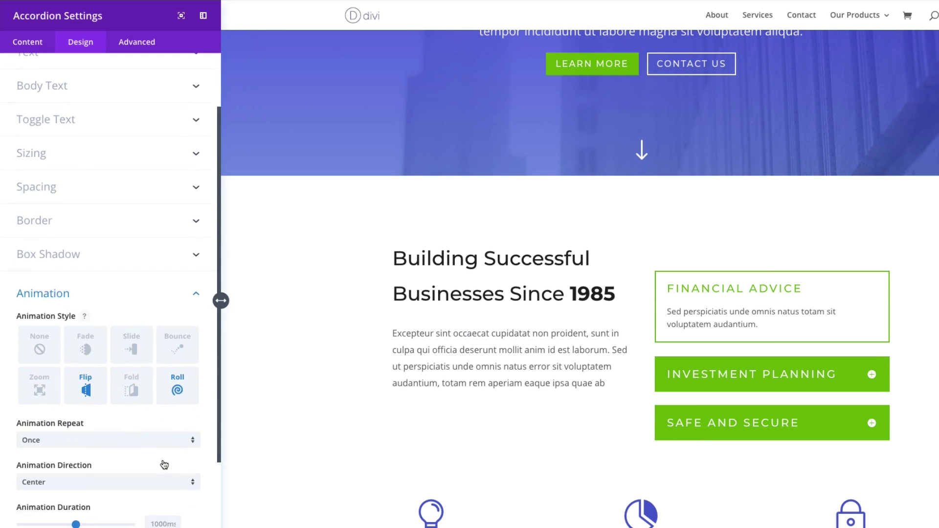
{"action": "scroll", "coordinate": [164, 464], "scroll_direction": "down", "scroll_amount": 4}
{"action": "scroll", "coordinate": [158, 489], "scroll_direction": "up", "scroll_amount": 6}
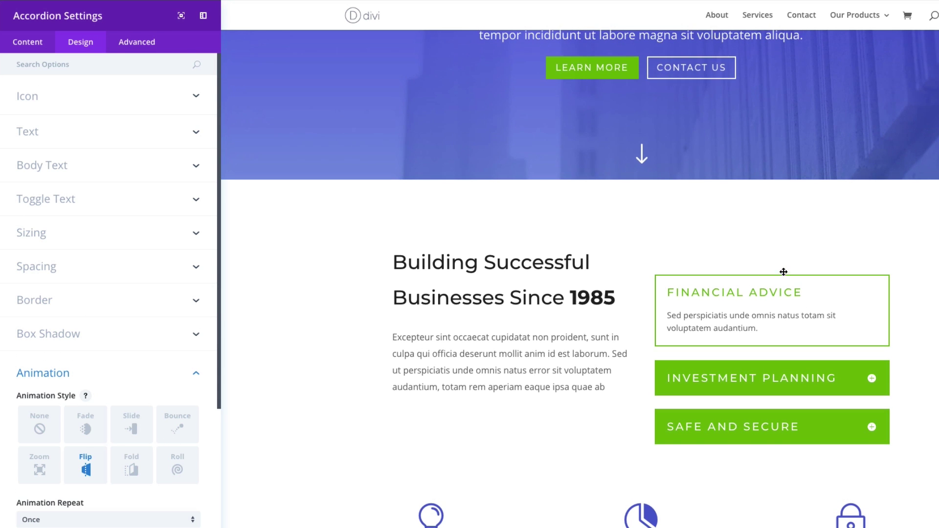
{"action": "scroll", "coordinate": [738, 342], "scroll_direction": "down", "scroll_amount": 5}
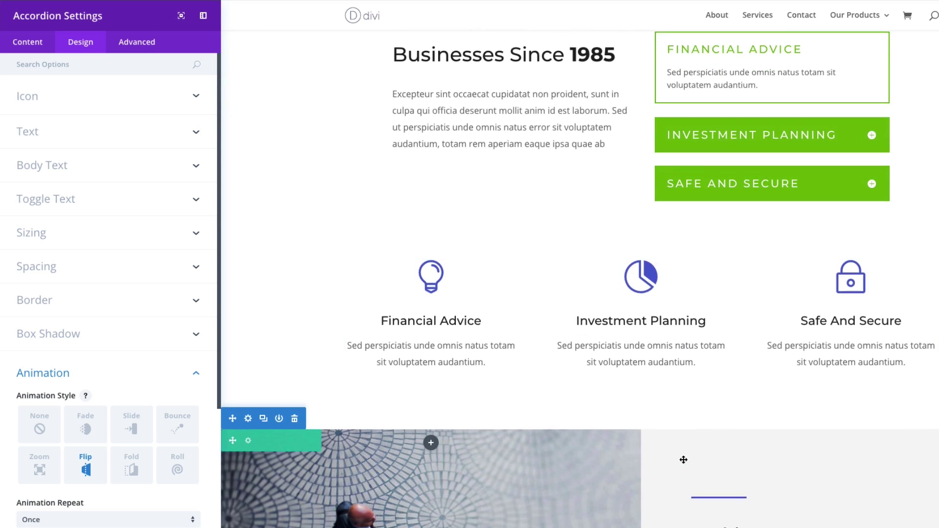
Step: Review the accordion's custom margin, padding and border settings against the page preview
{"action": "scroll", "coordinate": [753, 345], "scroll_direction": "up", "scroll_amount": 7}
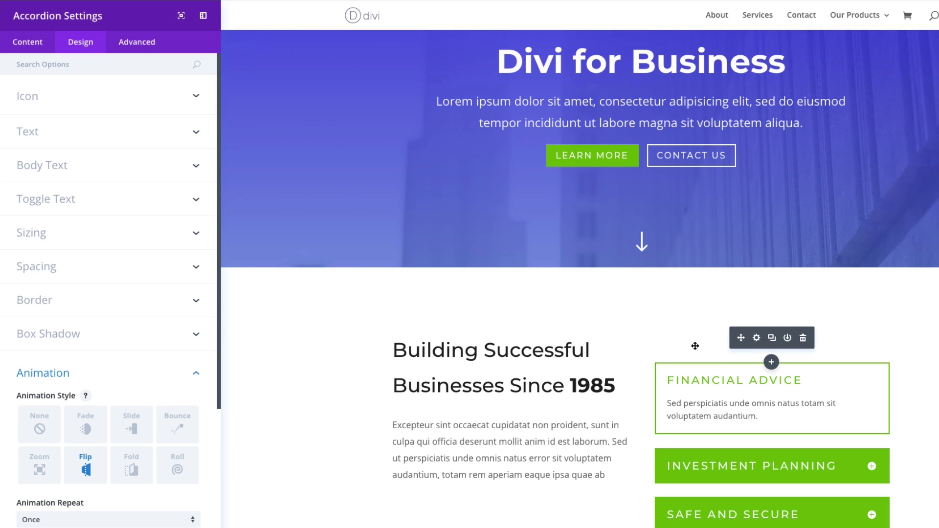
{"action": "left_click", "coordinate": [104, 266]}
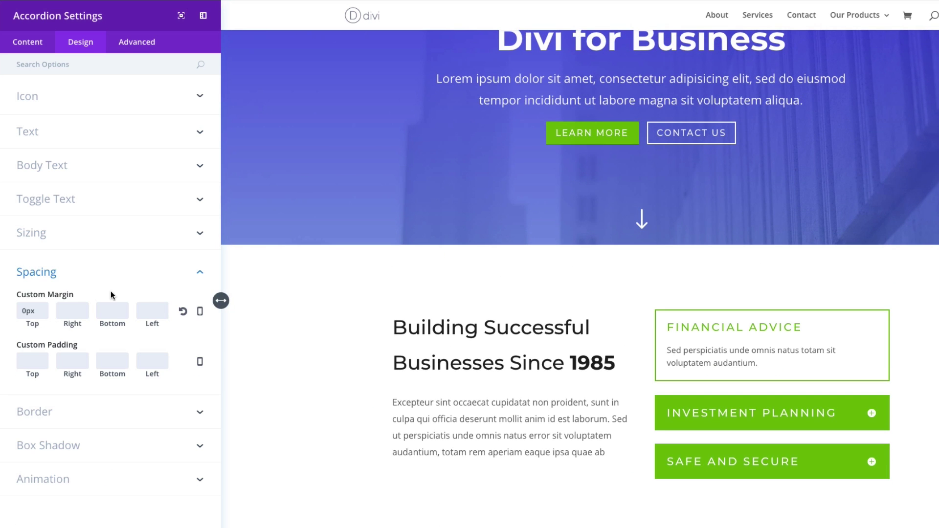
{"action": "left_click", "coordinate": [109, 416]}
{"action": "scroll", "coordinate": [195, 338], "scroll_direction": "down", "scroll_amount": 1}
{"action": "scroll", "coordinate": [77, 202], "scroll_direction": "up", "scroll_amount": 1}
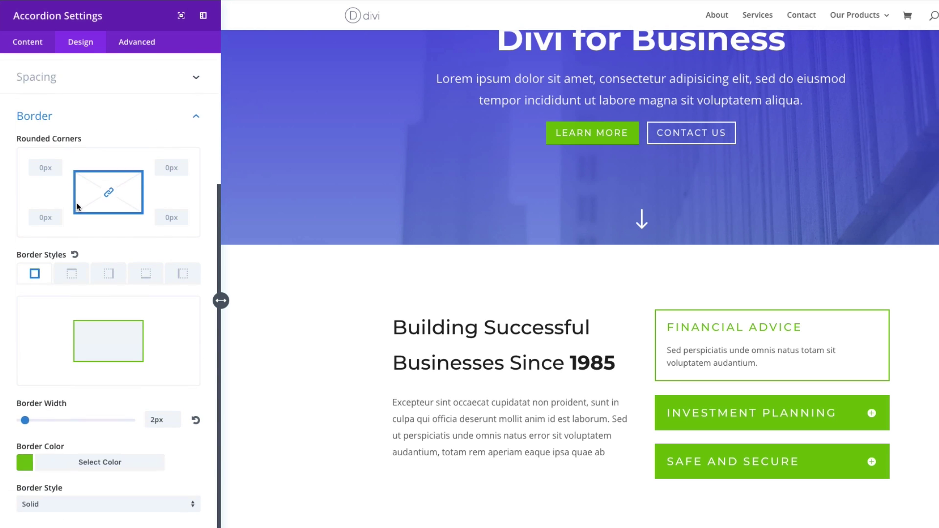
{"action": "scroll", "coordinate": [119, 287], "scroll_direction": "down", "scroll_amount": 1}
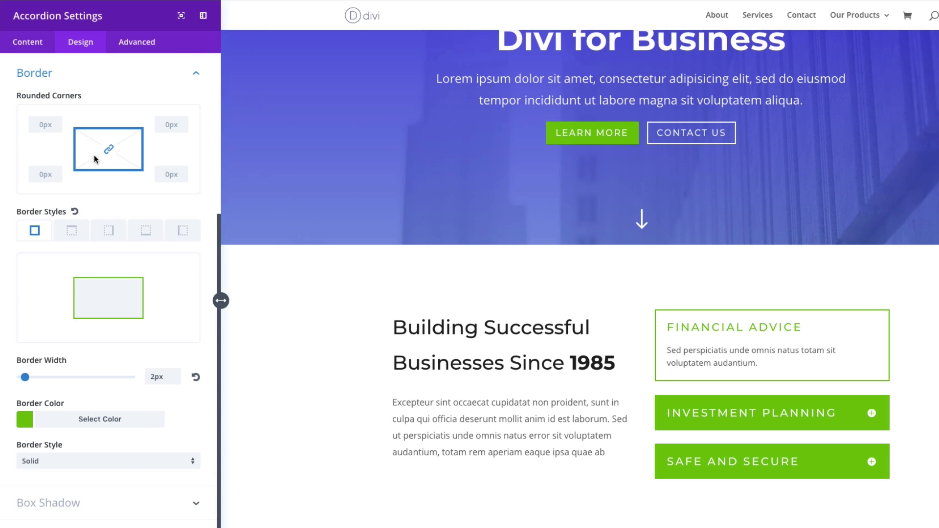
{"action": "scroll", "coordinate": [112, 113], "scroll_direction": "up", "scroll_amount": 5}
Step: Review the accordion's CSS ID and class, custom CSS and device visibility options
{"action": "left_click", "coordinate": [135, 44]}
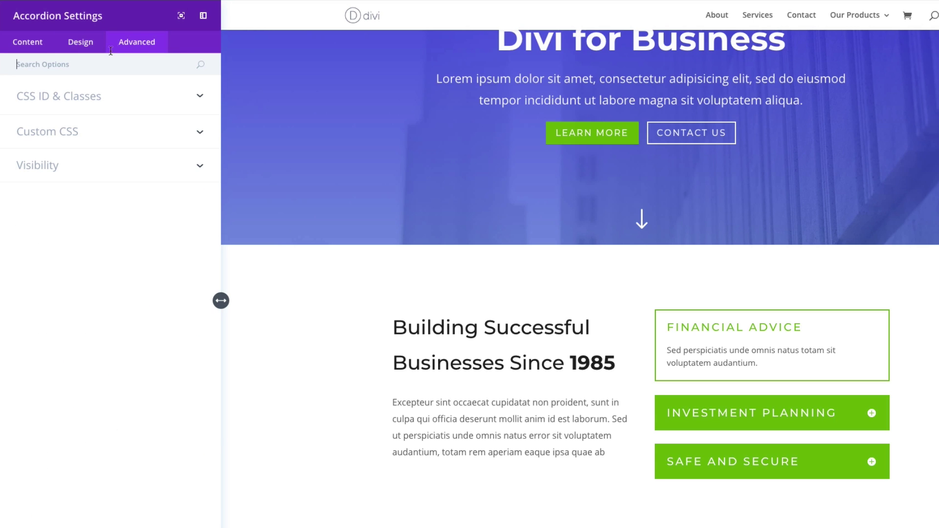
{"action": "left_click", "coordinate": [91, 97]}
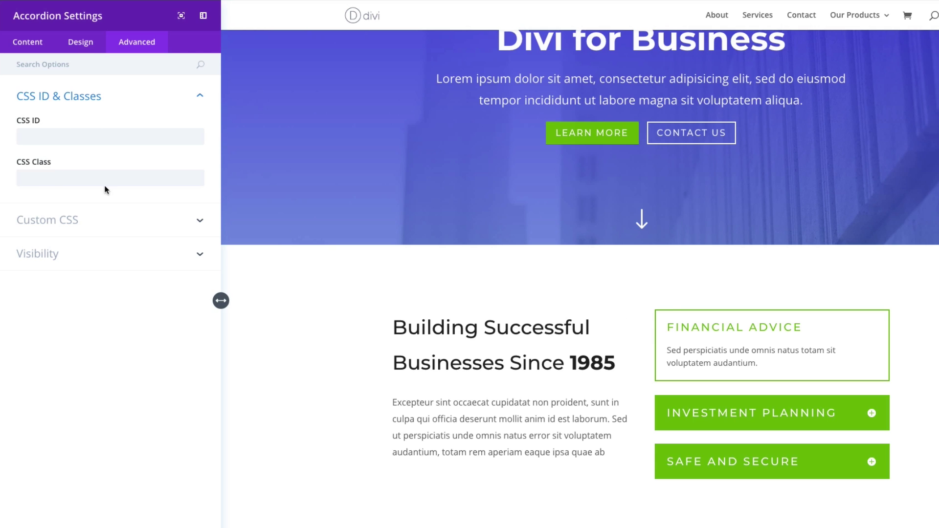
{"action": "left_click", "coordinate": [93, 227]}
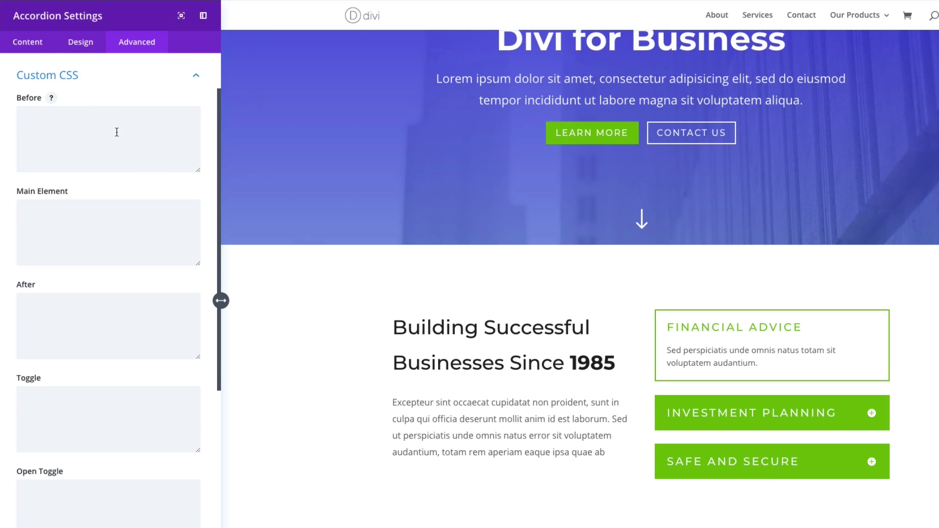
{"action": "scroll", "coordinate": [104, 355], "scroll_direction": "down", "scroll_amount": 6}
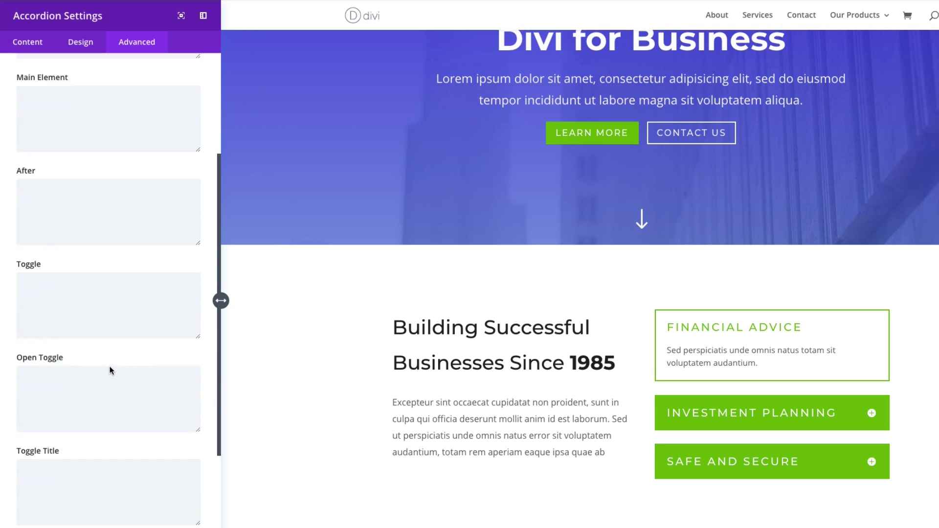
{"action": "scroll", "coordinate": [110, 367], "scroll_direction": "up", "scroll_amount": 10}
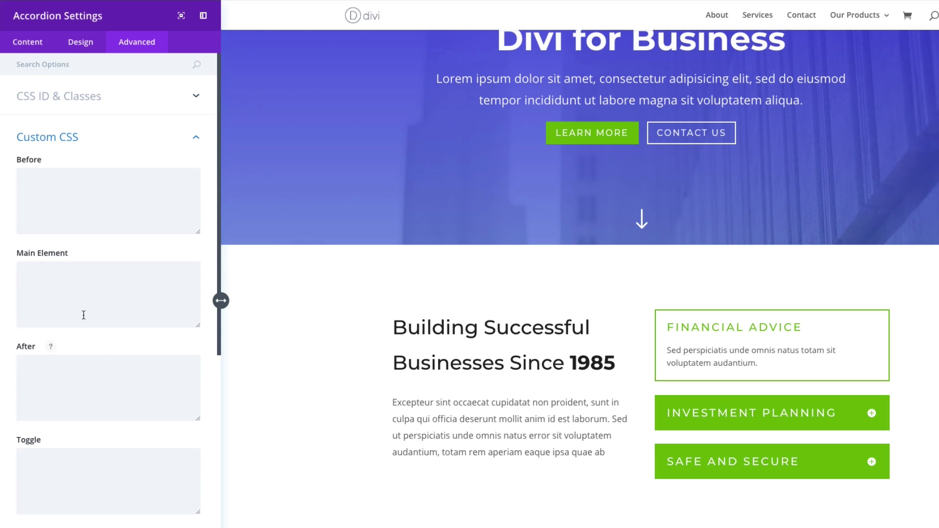
{"action": "scroll", "coordinate": [84, 314], "scroll_direction": "down", "scroll_amount": 10}
{"action": "left_click", "coordinate": [19, 504]}
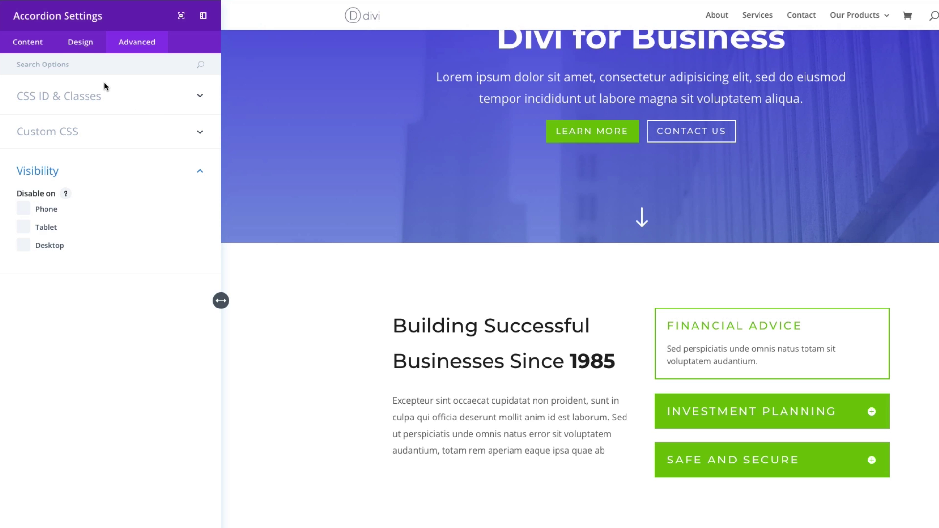
Step: Set the Financial Advice item's open toggle text colour to blue #0c71c3 and compare it with the opened Investment Planning item
{"action": "left_click", "coordinate": [76, 44]}
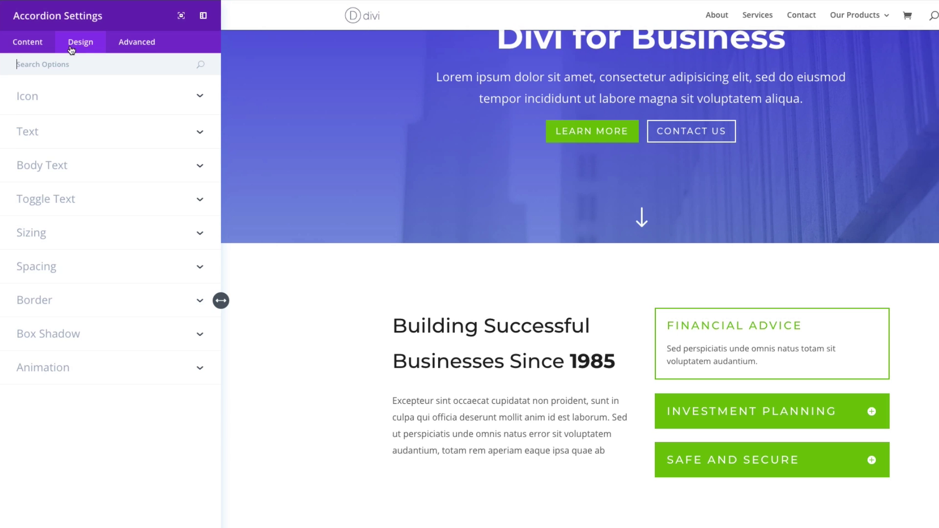
{"action": "left_click", "coordinate": [33, 45]}
{"action": "left_click", "coordinate": [44, 63]}
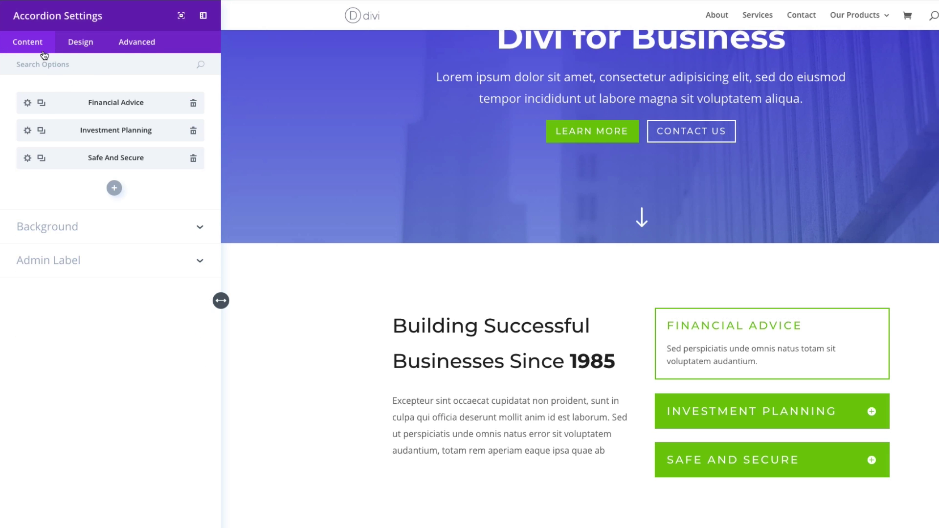
{"action": "left_click", "coordinate": [27, 103]}
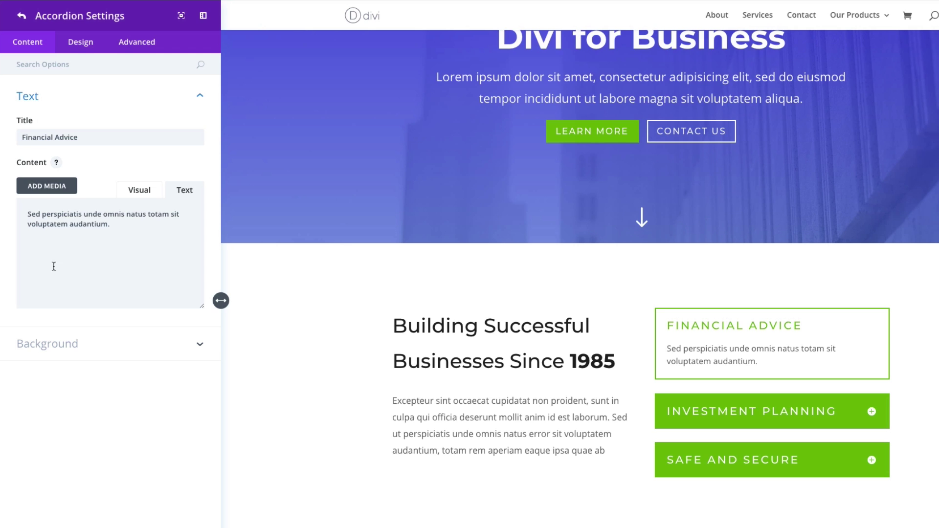
{"action": "left_click", "coordinate": [84, 42]}
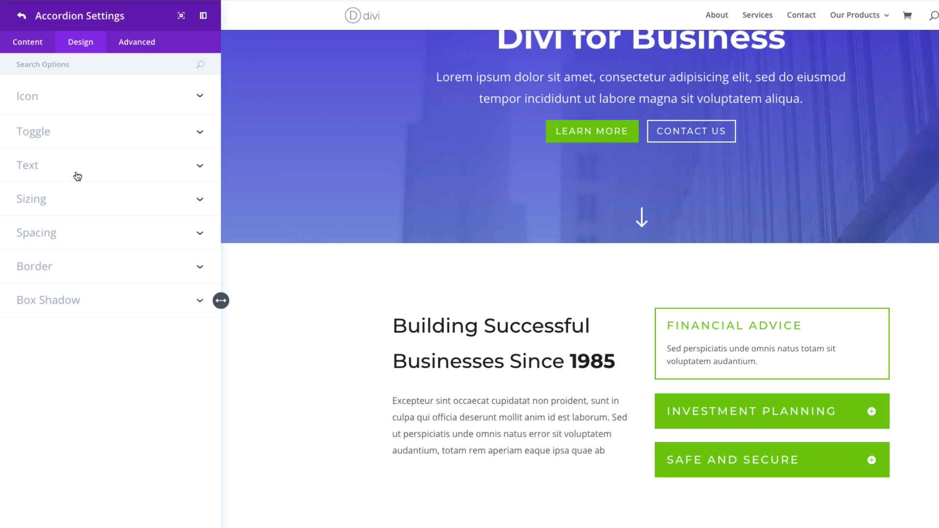
{"action": "left_click", "coordinate": [70, 107]}
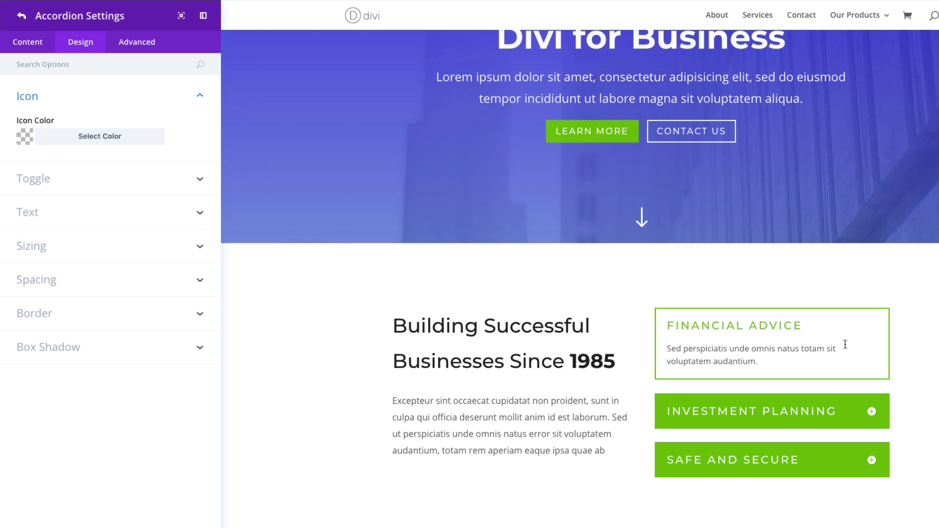
{"action": "left_click", "coordinate": [62, 183]}
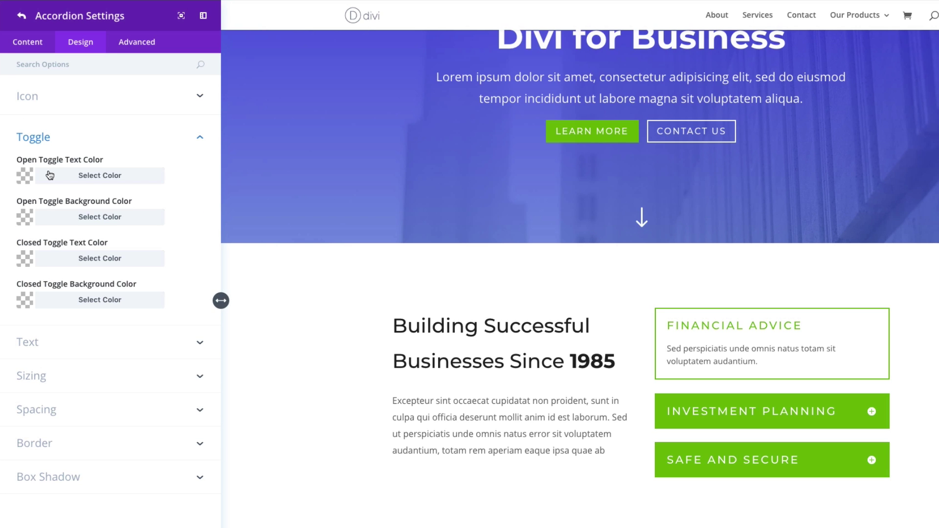
{"action": "left_click", "coordinate": [78, 179]}
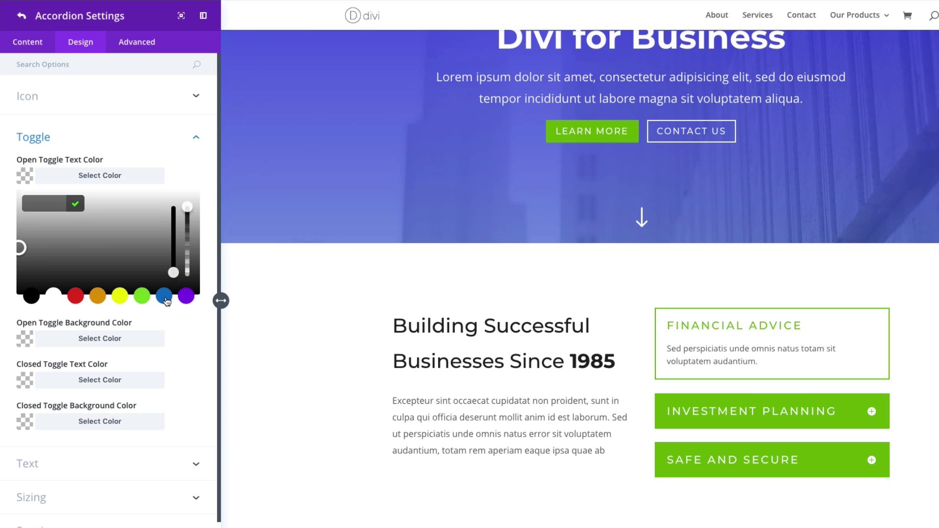
{"action": "left_click", "coordinate": [164, 297]}
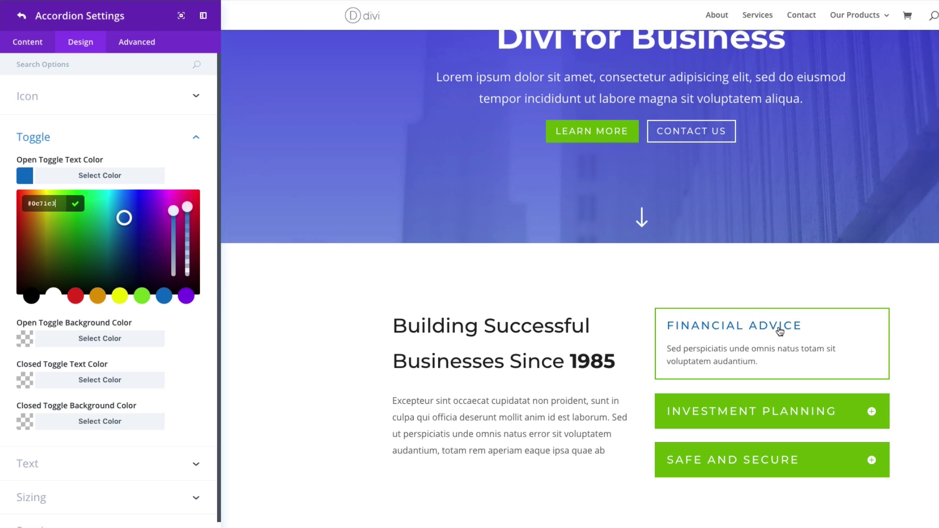
{"action": "left_click", "coordinate": [871, 411]}
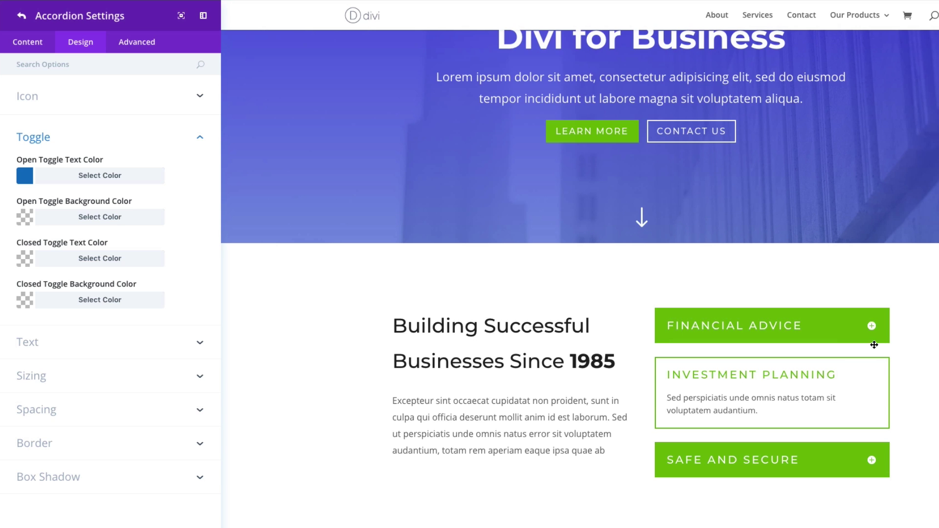
{"action": "left_click", "coordinate": [873, 329]}
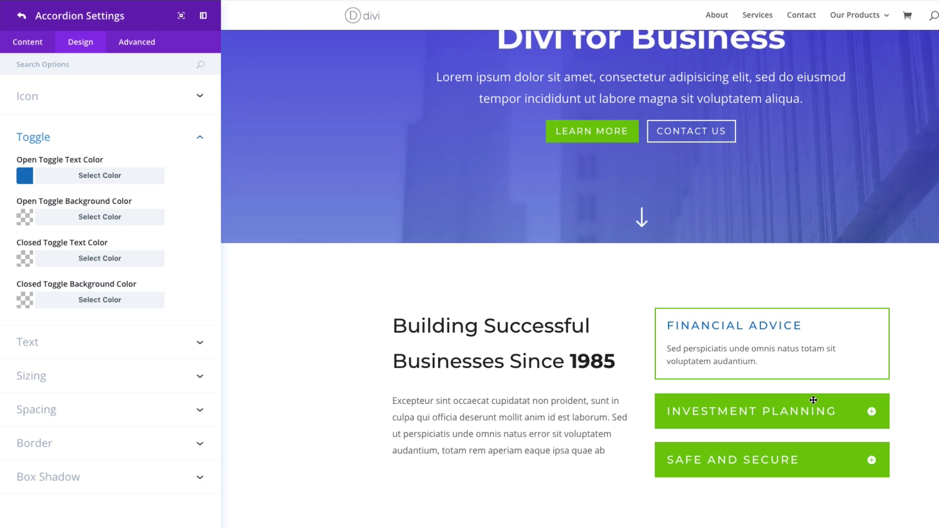
Step: Review the Financial Advice item's own sizing, spacing and border settings
{"action": "left_click", "coordinate": [149, 352]}
{"action": "left_click", "coordinate": [75, 371]}
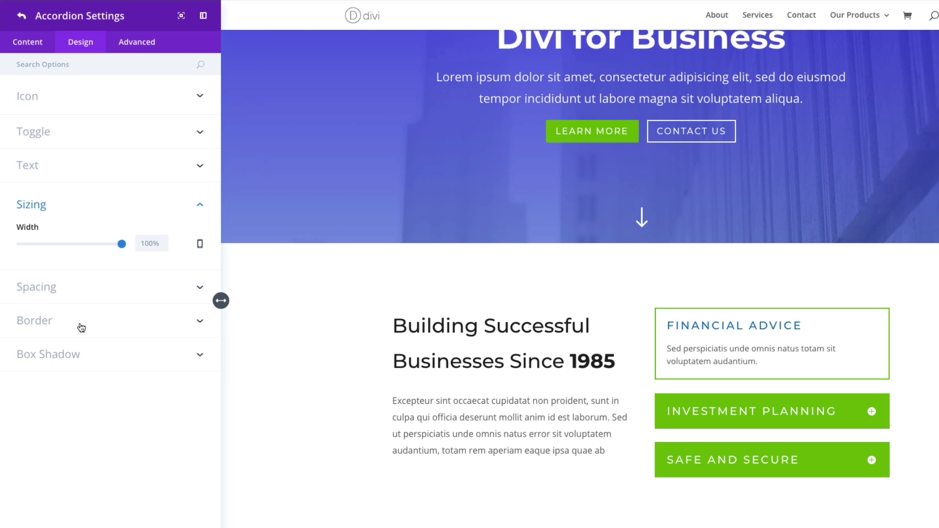
{"action": "left_click", "coordinate": [63, 297]}
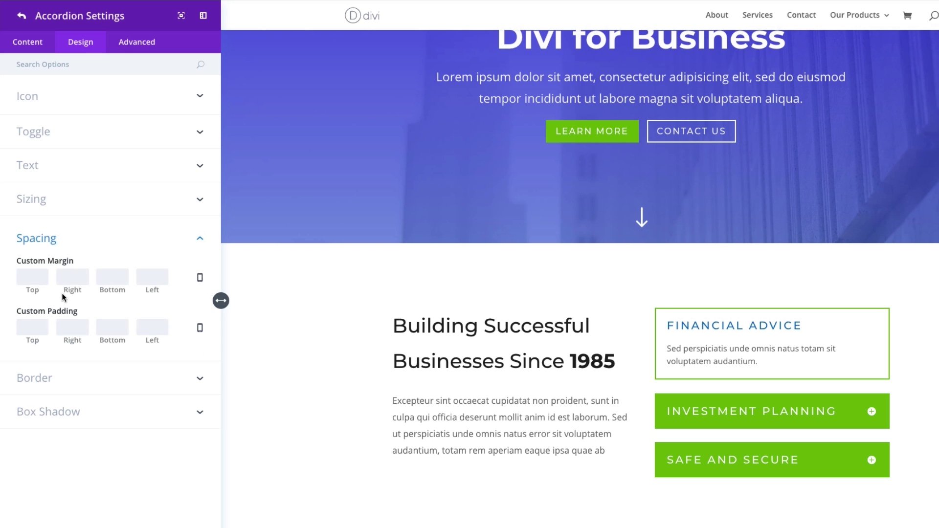
{"action": "left_click", "coordinate": [82, 379]}
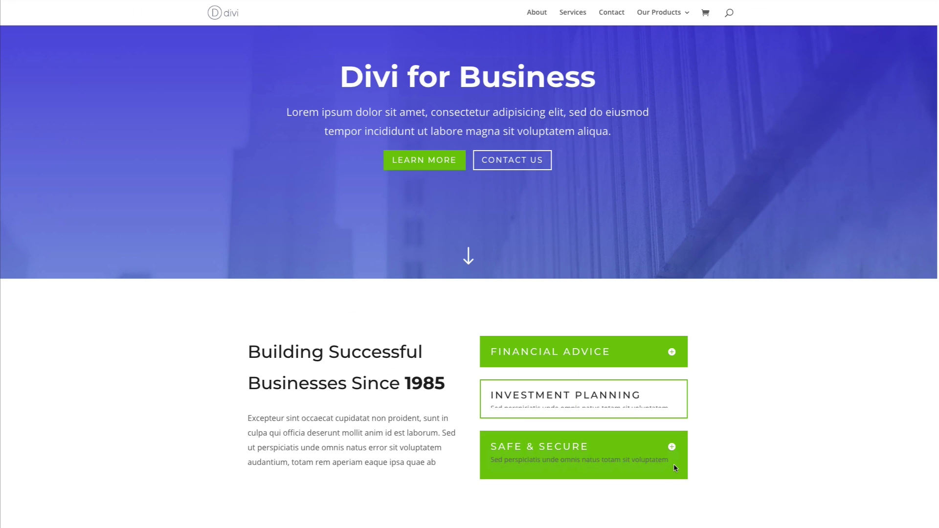
Step: Expand the Safe & Secure item in the finished page's accordion
{"action": "left_click", "coordinate": [673, 463]}
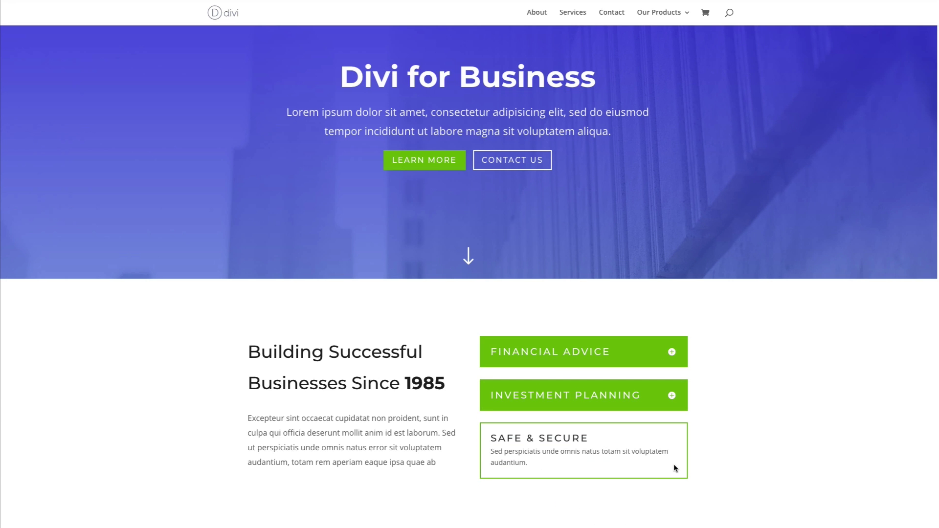